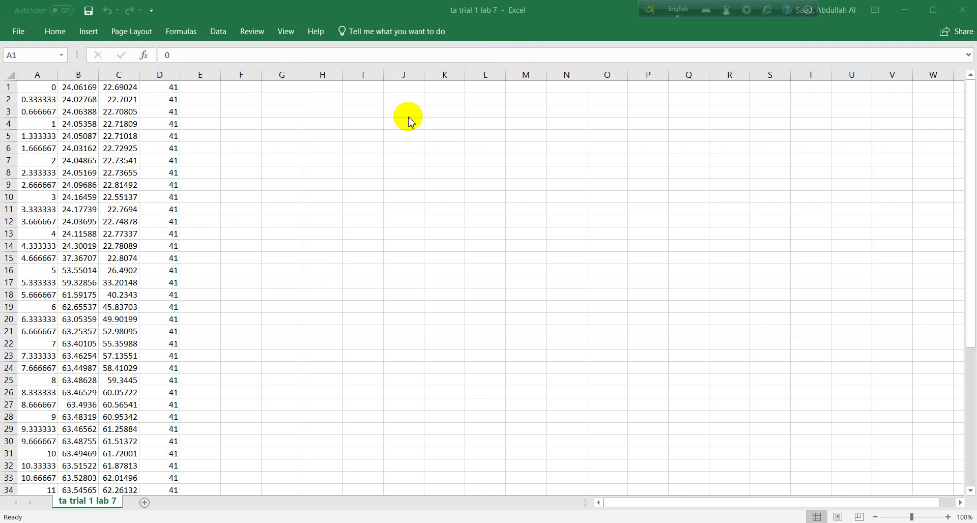
Review the lab data in columns A, B and C one column at a time.
{"action": "left_click", "coordinate": [37, 74]}
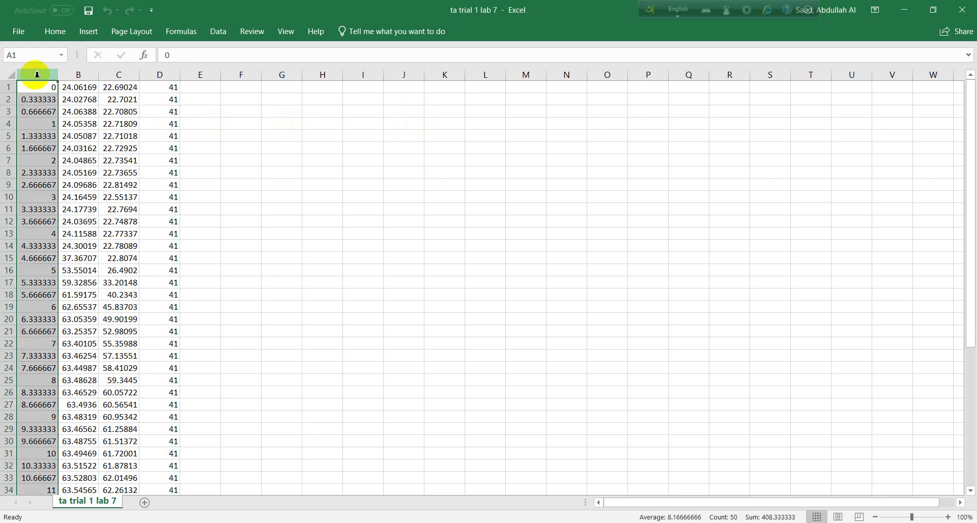
{"action": "left_click", "coordinate": [79, 74]}
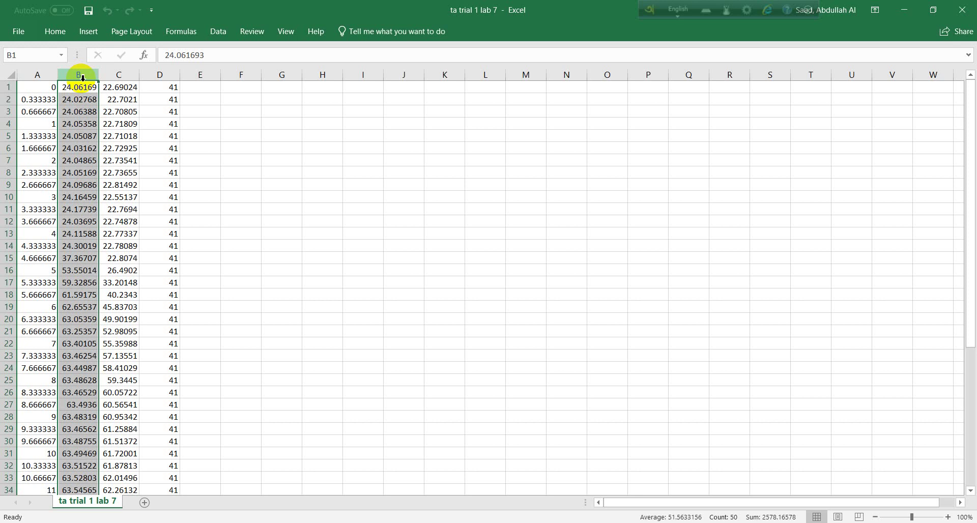
{"action": "left_click", "coordinate": [122, 74]}
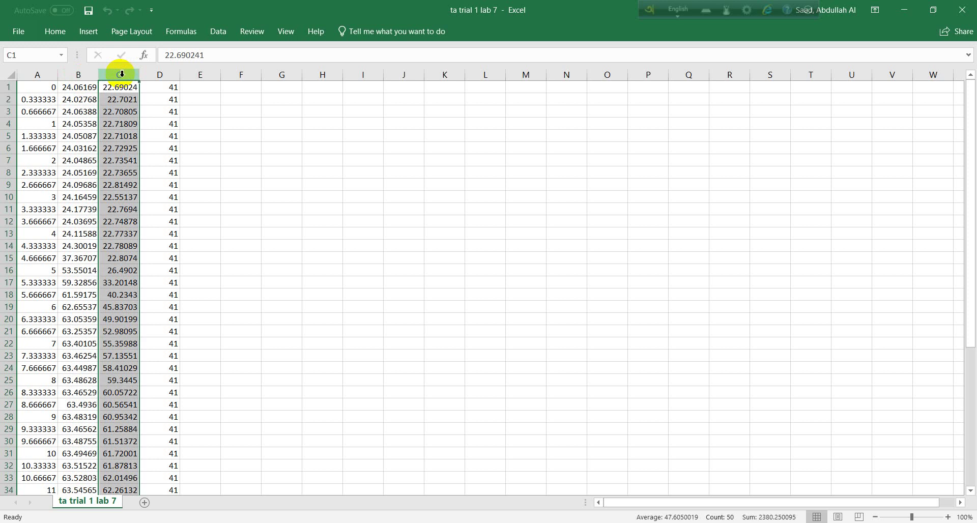
{"action": "left_click", "coordinate": [84, 75]}
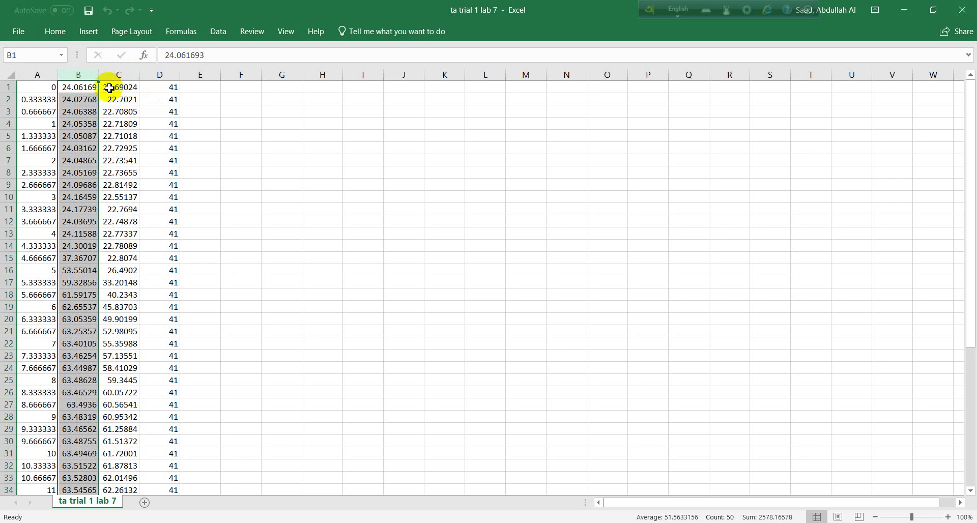
Plot column B against column A as a Scatter with Smooth Lines chart.
{"action": "left_click", "coordinate": [52, 80]}
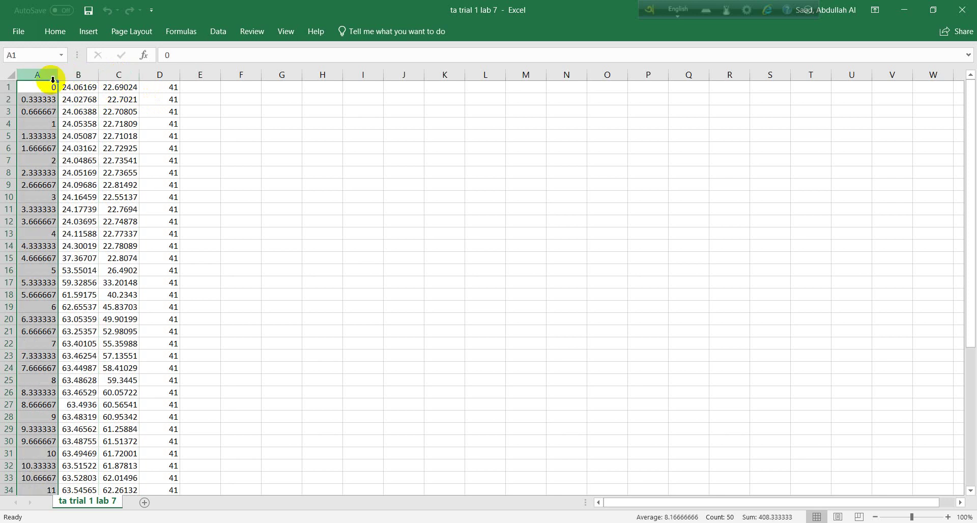
{"action": "left_click_drag", "start_coordinate": [68, 74], "coordinate": [53, 76]}
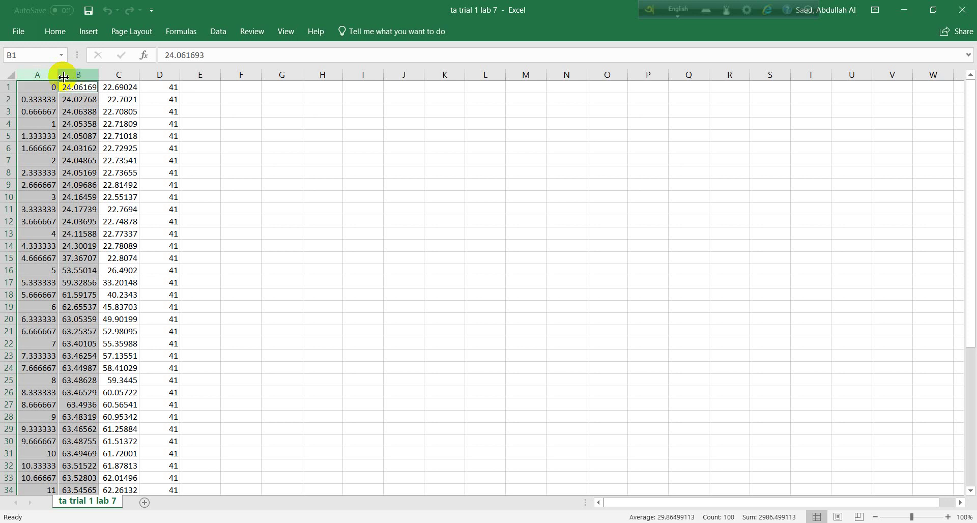
{"action": "left_click", "coordinate": [88, 31]}
{"action": "left_click", "coordinate": [512, 77]}
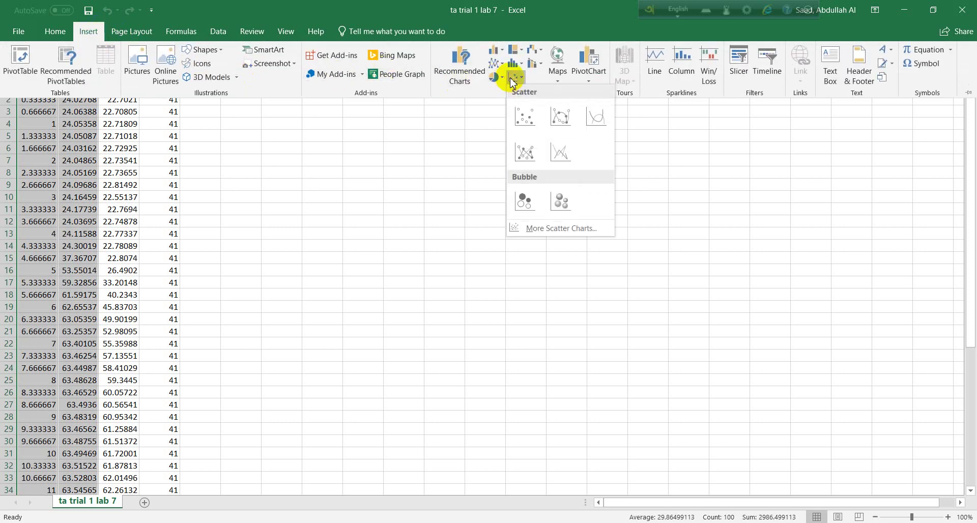
{"action": "left_click", "coordinate": [600, 123]}
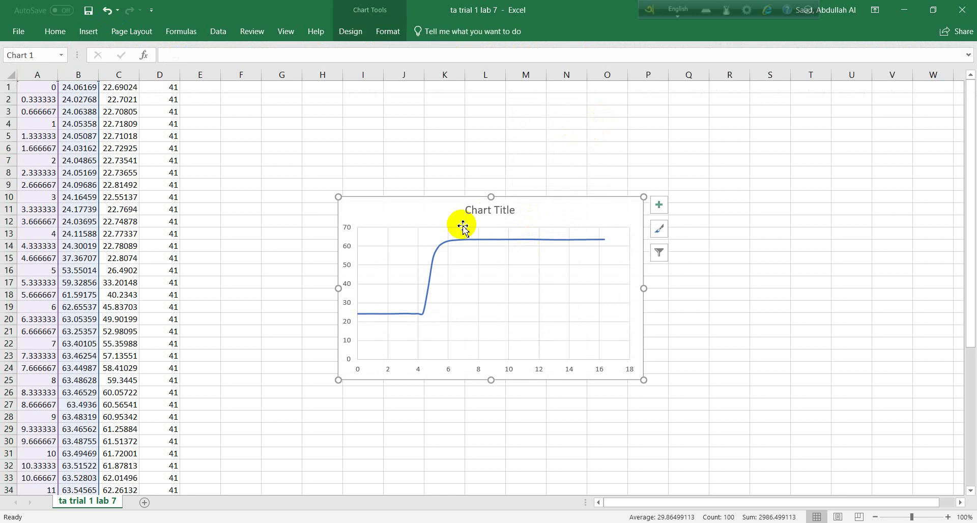
{"action": "left_click", "coordinate": [89, 31]}
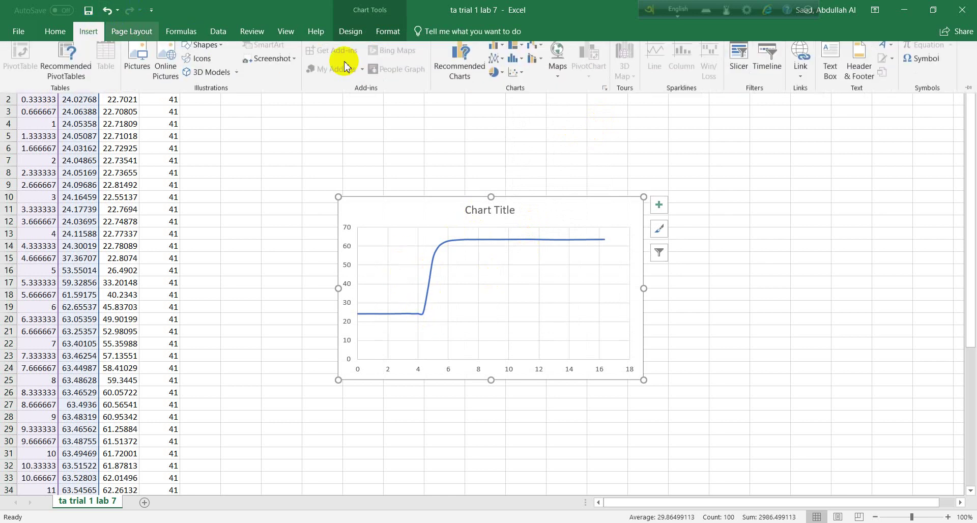
{"action": "left_click", "coordinate": [514, 77]}
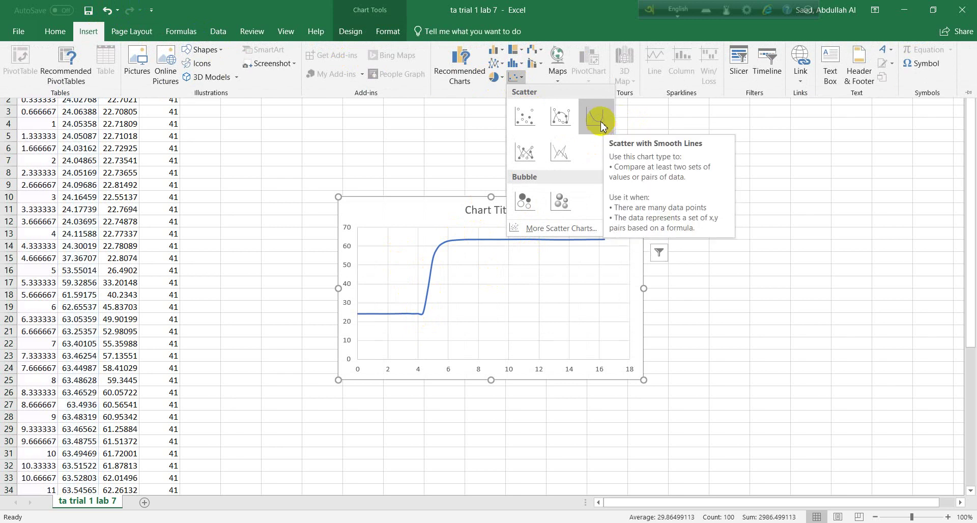
{"action": "left_click", "coordinate": [383, 217]}
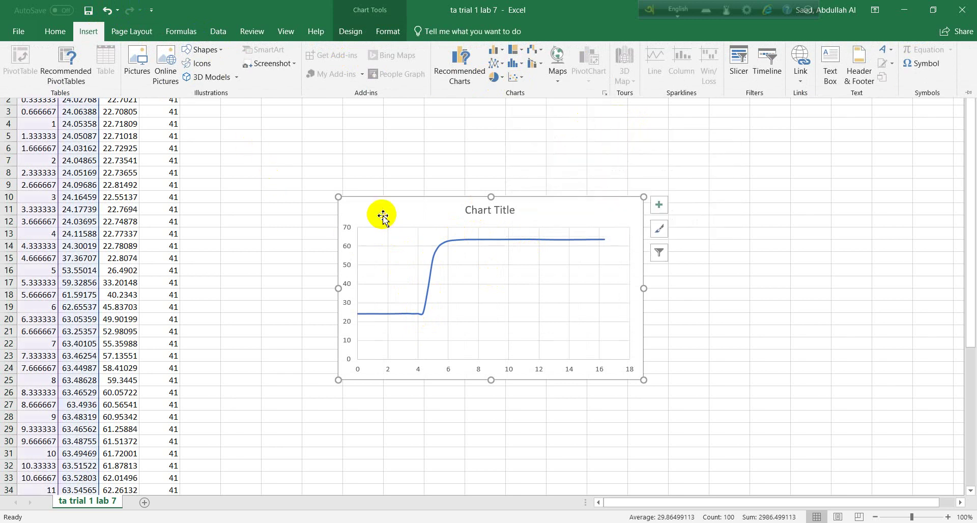
Enlarge the chart so that it spans about columns F to R and rows 5 to 28.
{"action": "left_click", "coordinate": [642, 380]}
{"action": "left_click", "coordinate": [631, 366]}
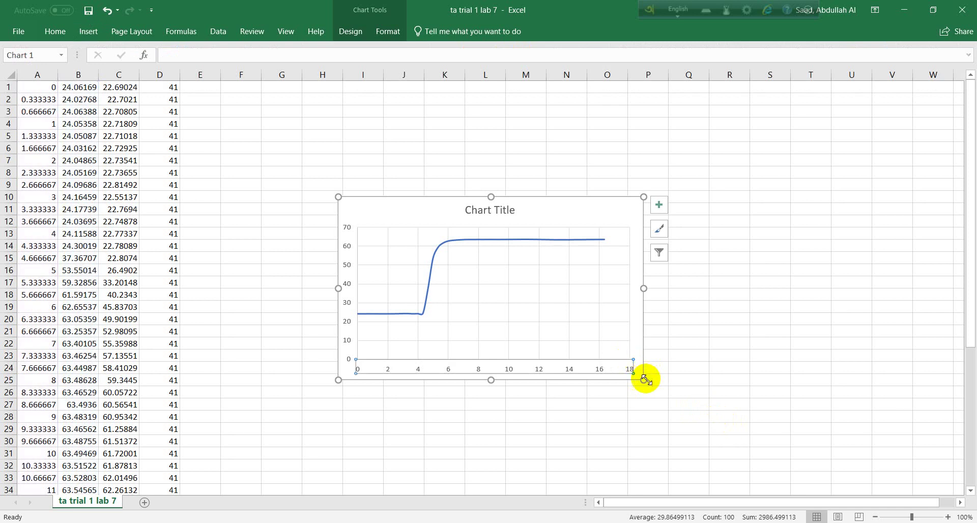
{"action": "left_click_drag", "start_coordinate": [643, 381], "coordinate": [765, 425]}
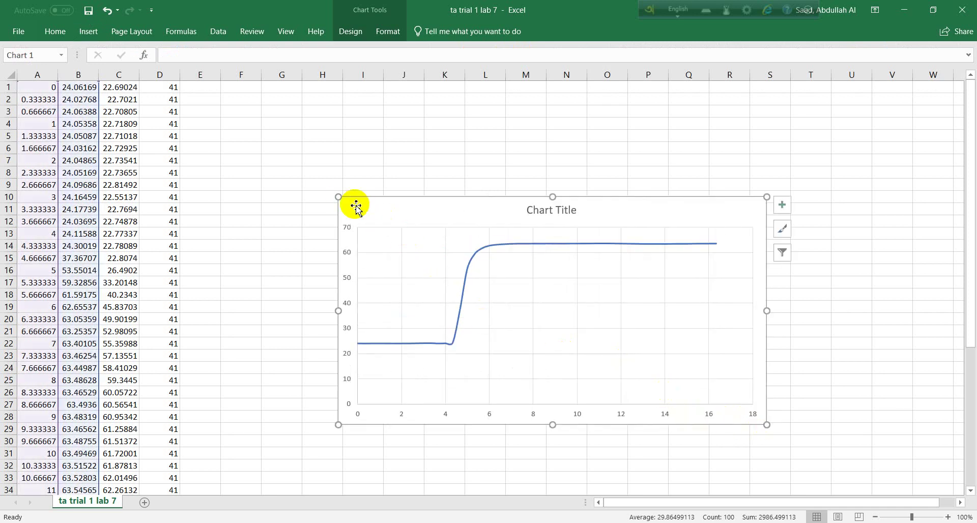
{"action": "left_click_drag", "start_coordinate": [336, 196], "coordinate": [244, 142]}
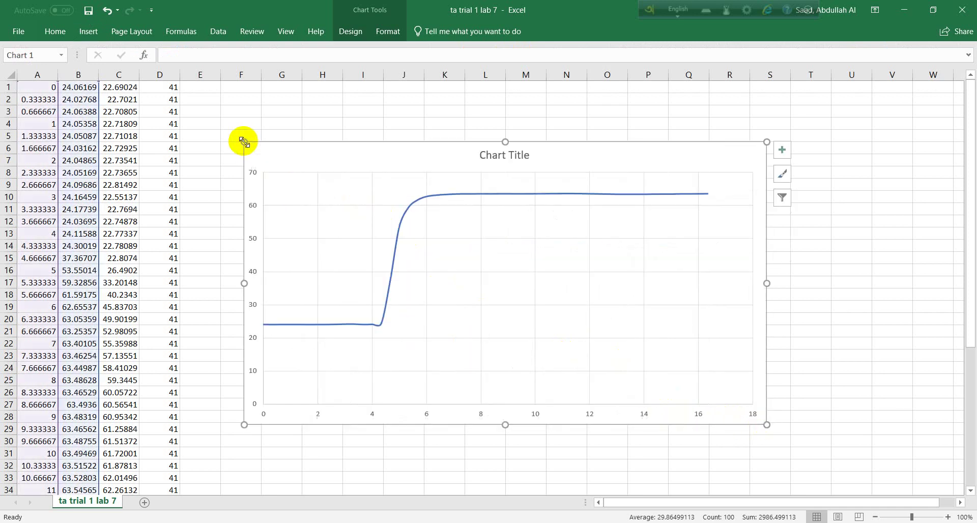
Examine the curve's flat start, the point where it begins to rise, and its upper plateau.
{"action": "mouse_move", "coordinate": [382, 330]}
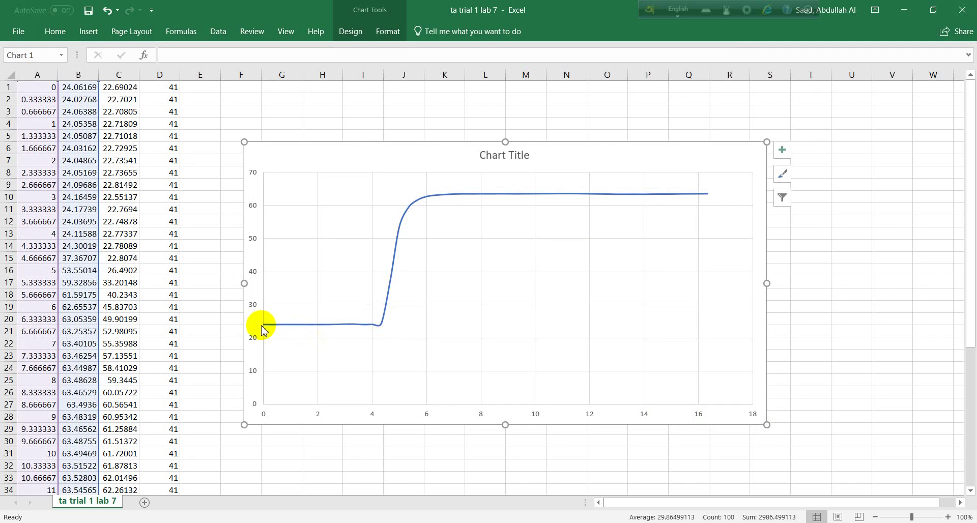
{"action": "mouse_move", "coordinate": [264, 330]}
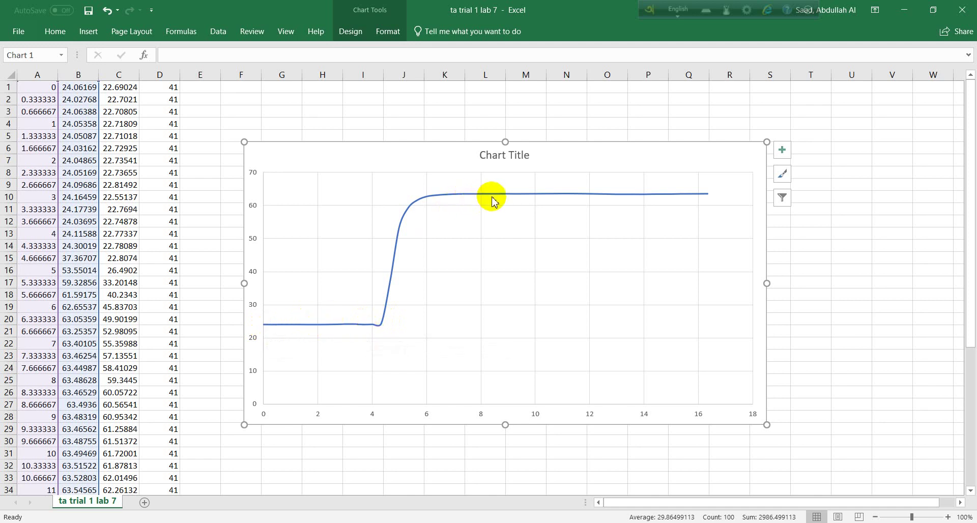
{"action": "mouse_move", "coordinate": [495, 198]}
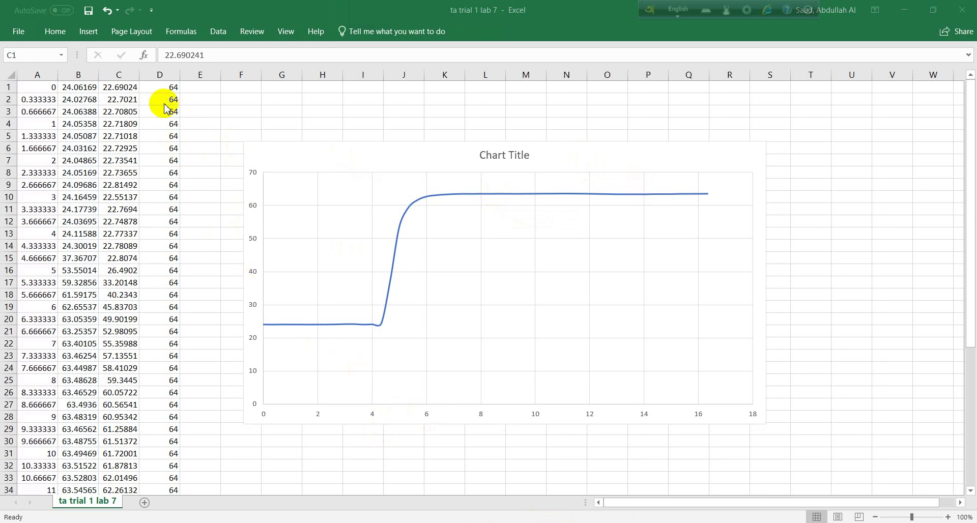
Inspect the values in column D from row 1 down to the last data row.
{"action": "left_click", "coordinate": [168, 75]}
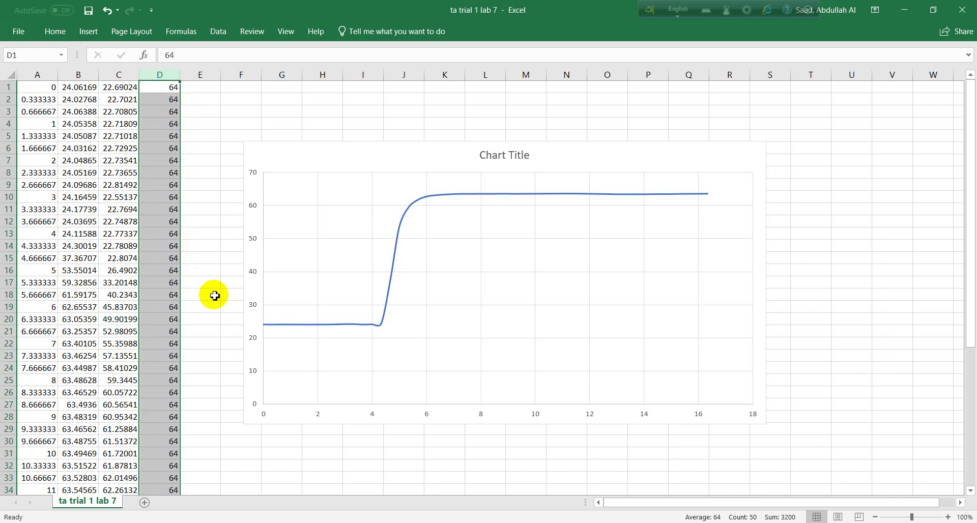
{"action": "scroll", "coordinate": [181, 233], "scroll_direction": "down", "scroll_amount": 11}
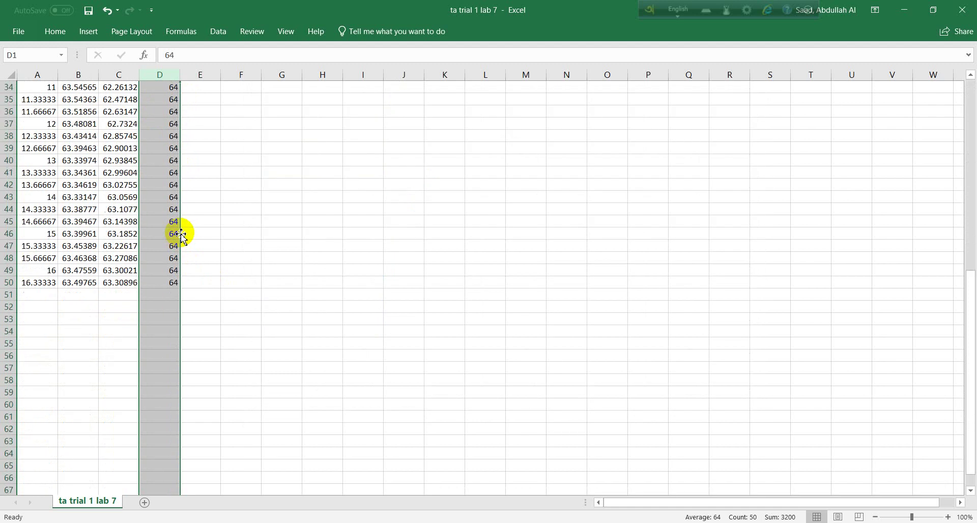
{"action": "scroll", "coordinate": [181, 234], "scroll_direction": "down", "scroll_amount": 5}
{"action": "scroll", "coordinate": [179, 234], "scroll_direction": "up", "scroll_amount": 4}
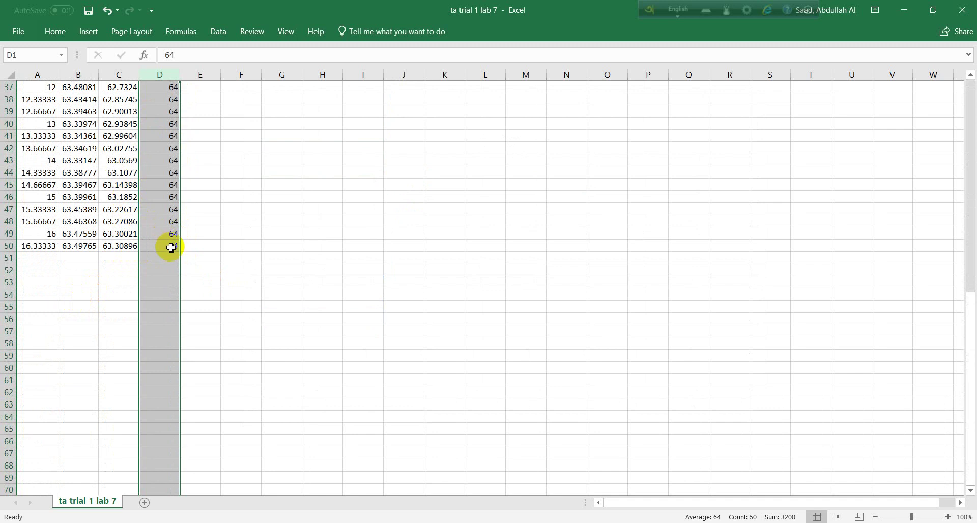
{"action": "scroll", "coordinate": [171, 247], "scroll_direction": "up", "scroll_amount": 12}
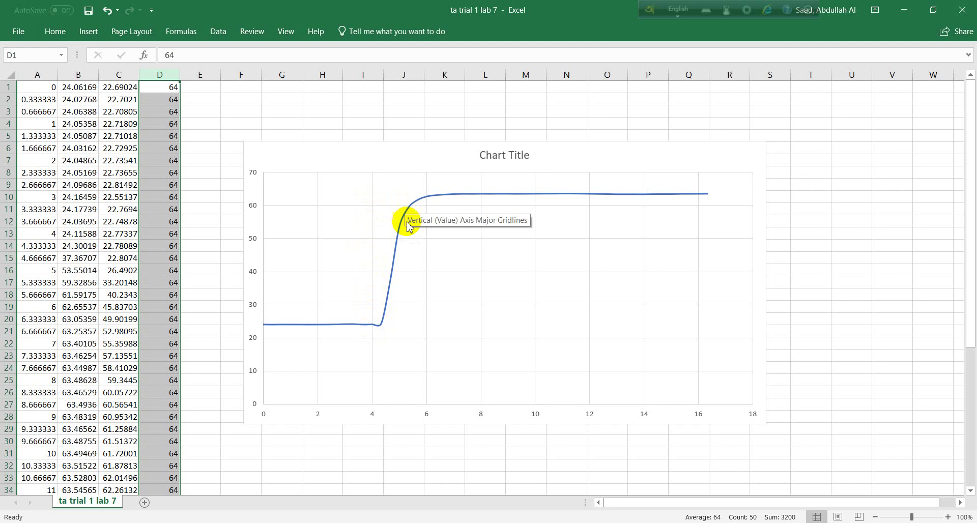
Locate on the chart where the curve starts rising and levels off, and select the matching data range A14:B22.
{"action": "mouse_move", "coordinate": [384, 328]}
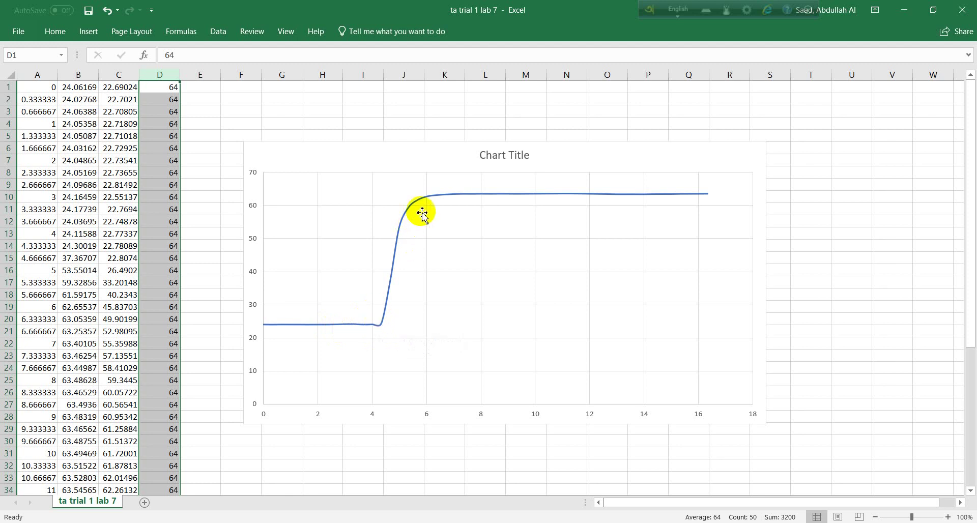
{"action": "mouse_move", "coordinate": [466, 197]}
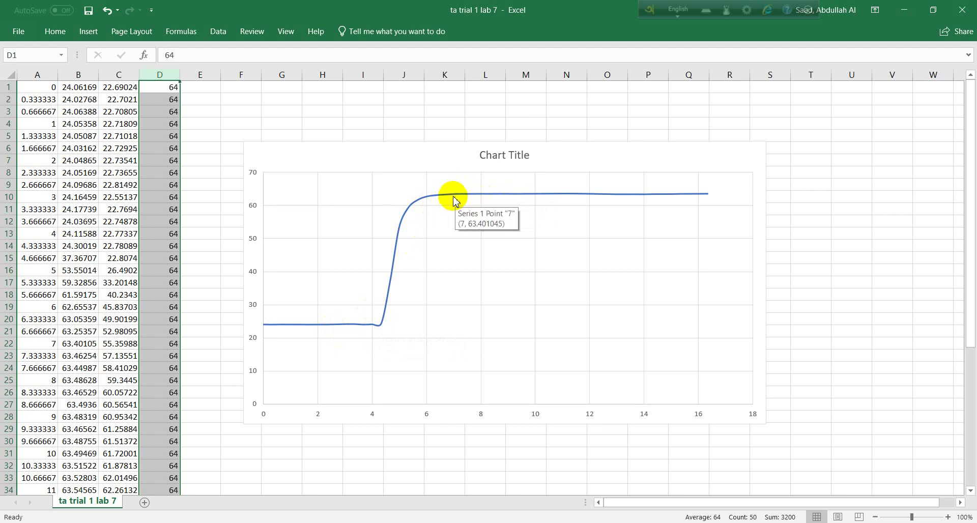
{"action": "left_click", "coordinate": [79, 196]}
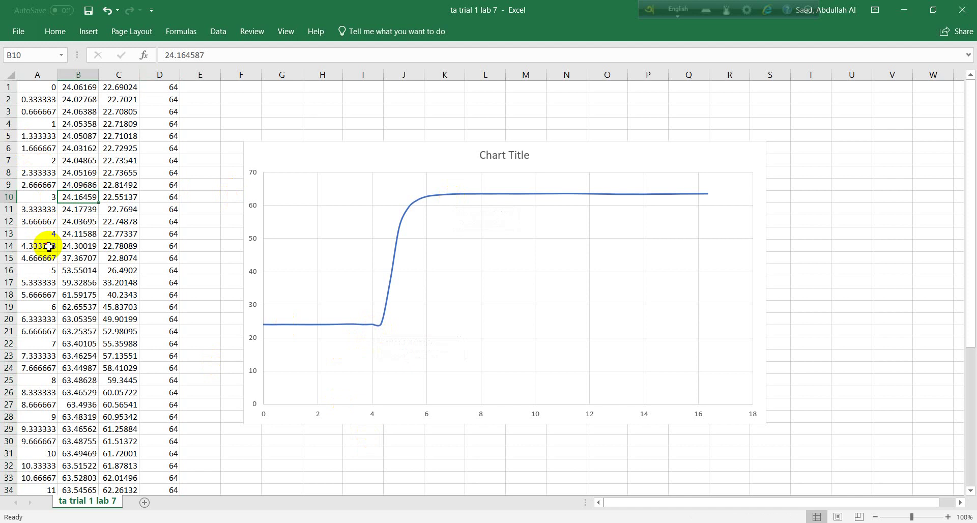
{"action": "left_click_drag", "start_coordinate": [49, 246], "coordinate": [71, 345]}
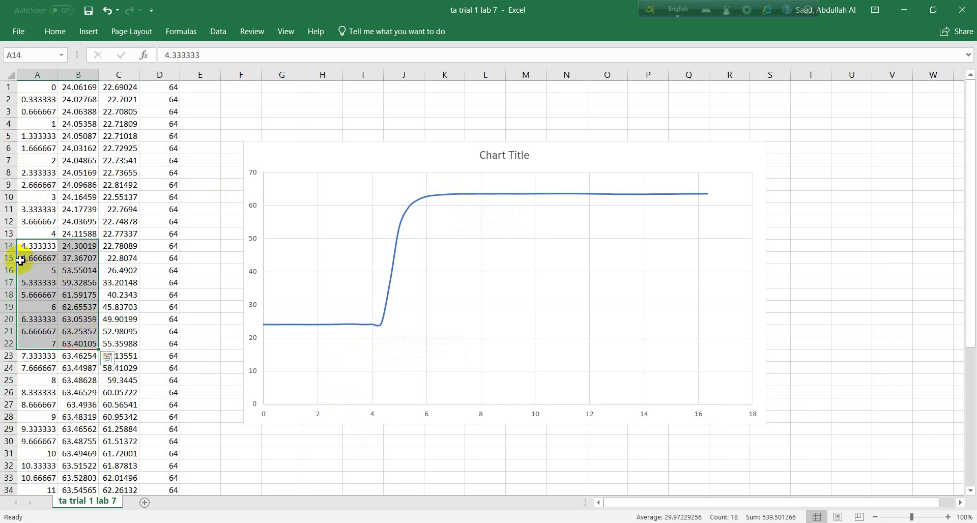
{"action": "right_click", "coordinate": [56, 275]}
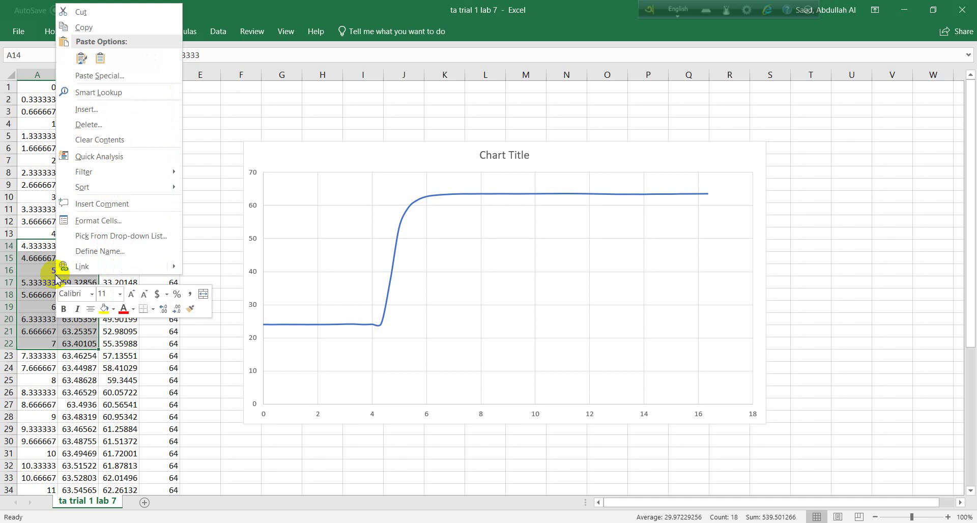
{"action": "left_click", "coordinate": [111, 109]}
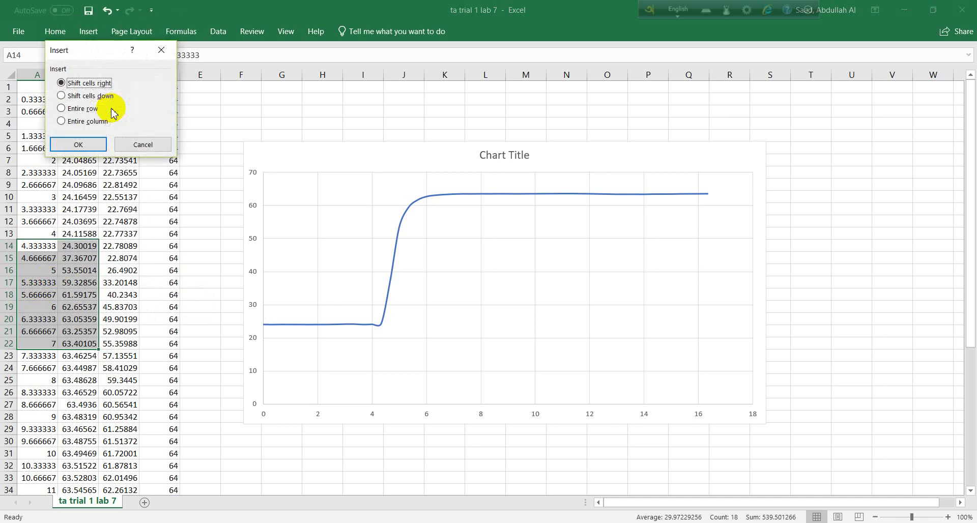
{"action": "left_click", "coordinate": [133, 144]}
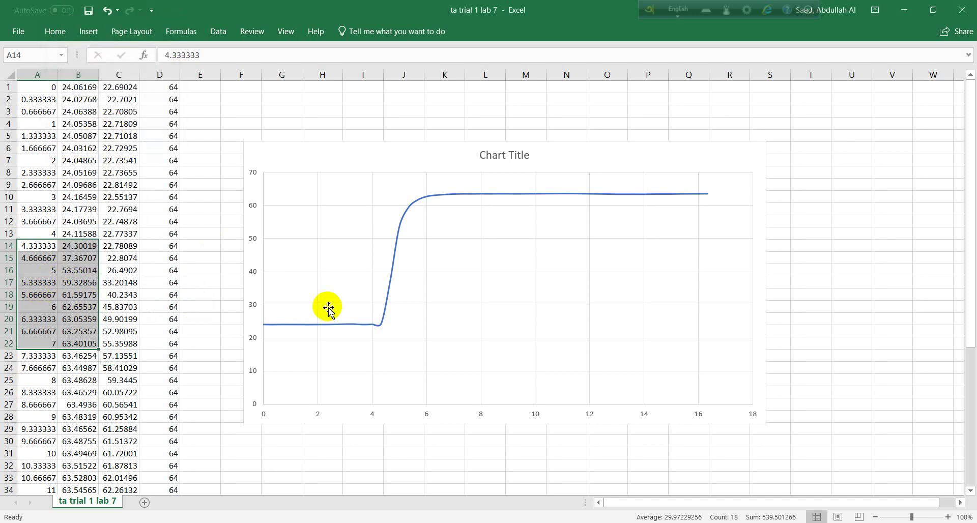
Delete the smooth-line chart of the full data set from the worksheet.
{"action": "left_click", "coordinate": [342, 292]}
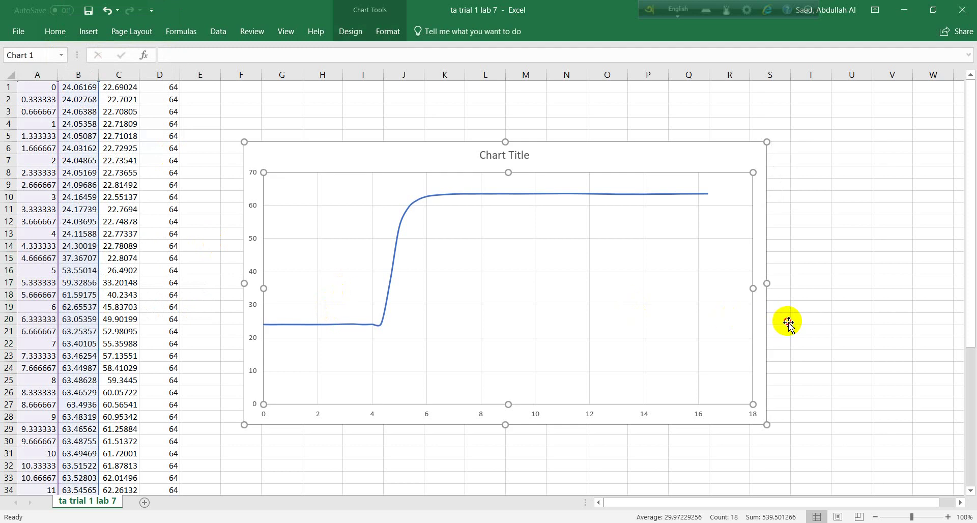
{"action": "double_click", "coordinate": [644, 285]}
{"action": "left_click", "coordinate": [488, 153]}
{"action": "left_click", "coordinate": [360, 160]}
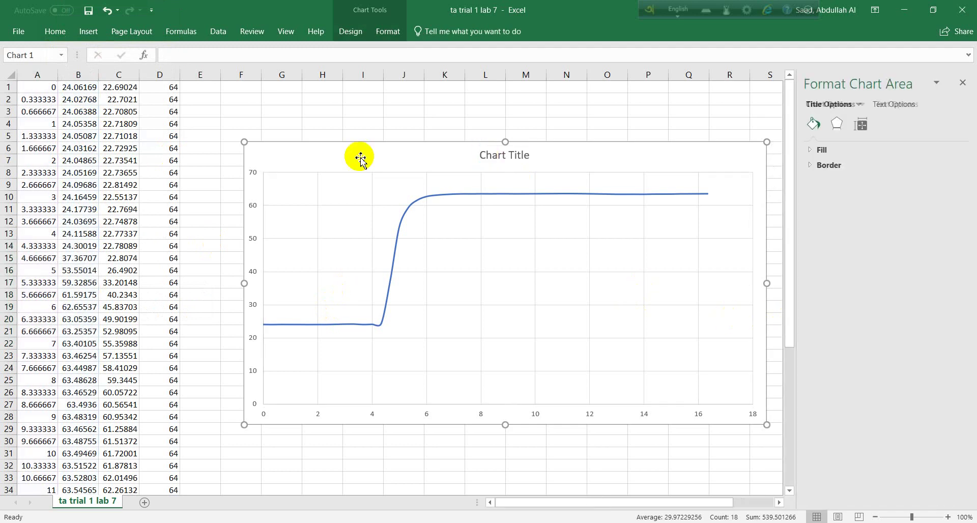
{"action": "key", "text": "Delete"}
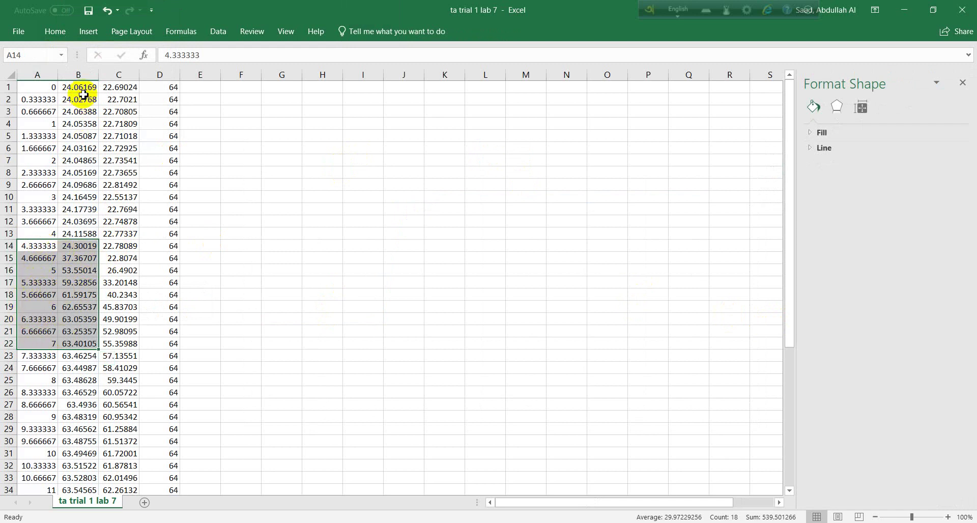
{"action": "left_click", "coordinate": [88, 41]}
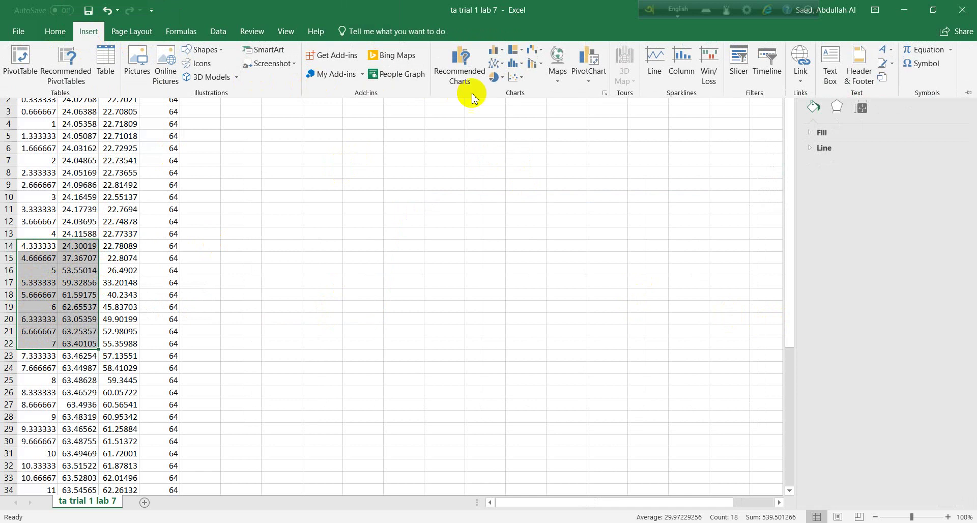
{"action": "left_click", "coordinate": [517, 79]}
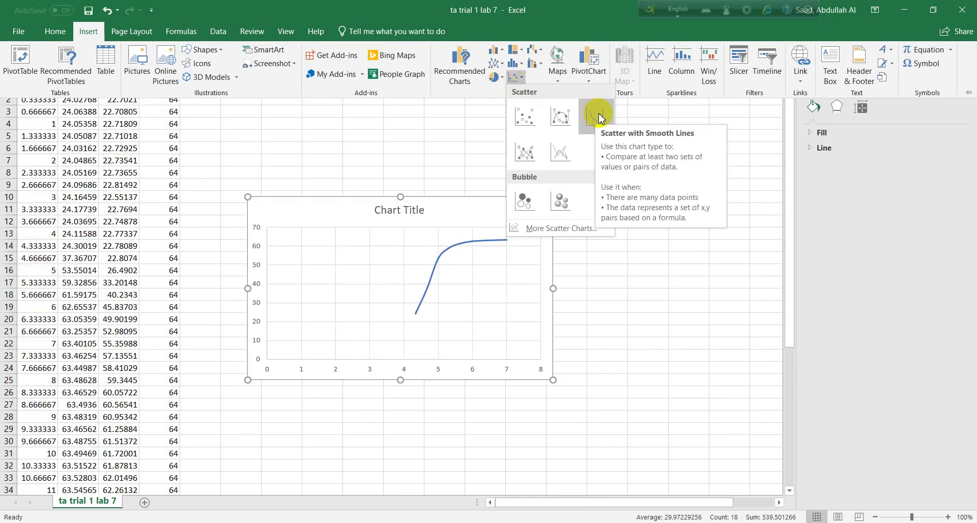
{"action": "left_click", "coordinate": [46, 295]}
Copy the selected range A14:B22 and paste it with normal formatting starting at cell G14.
{"action": "right_click", "coordinate": [40, 264]}
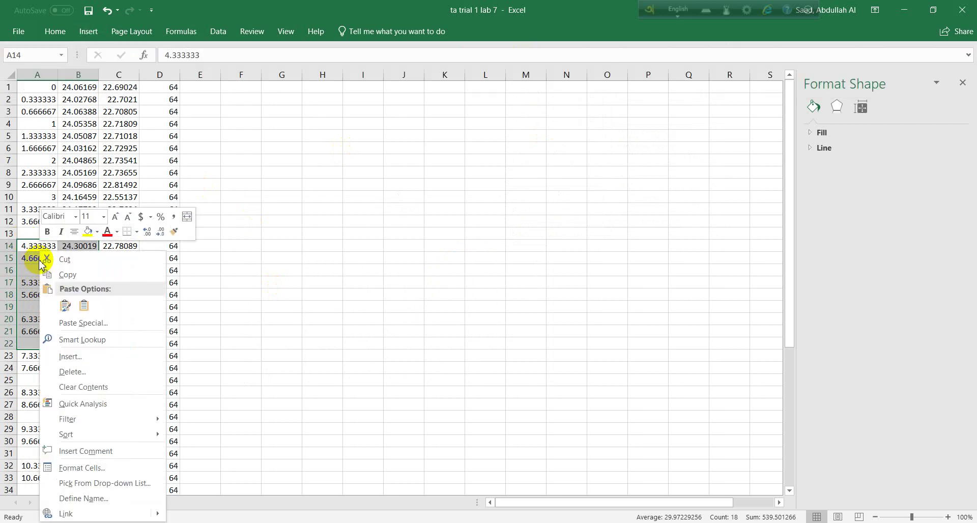
{"action": "left_click", "coordinate": [76, 272]}
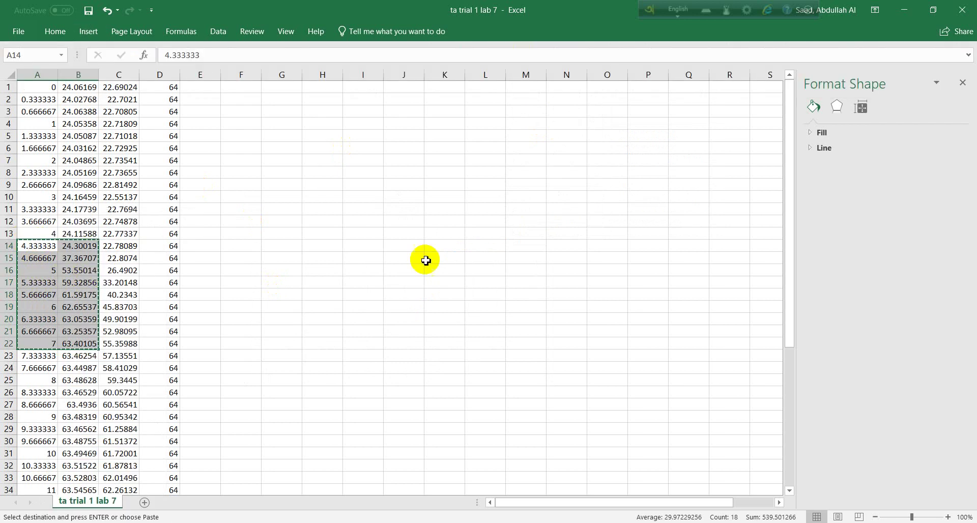
{"action": "left_click", "coordinate": [279, 251]}
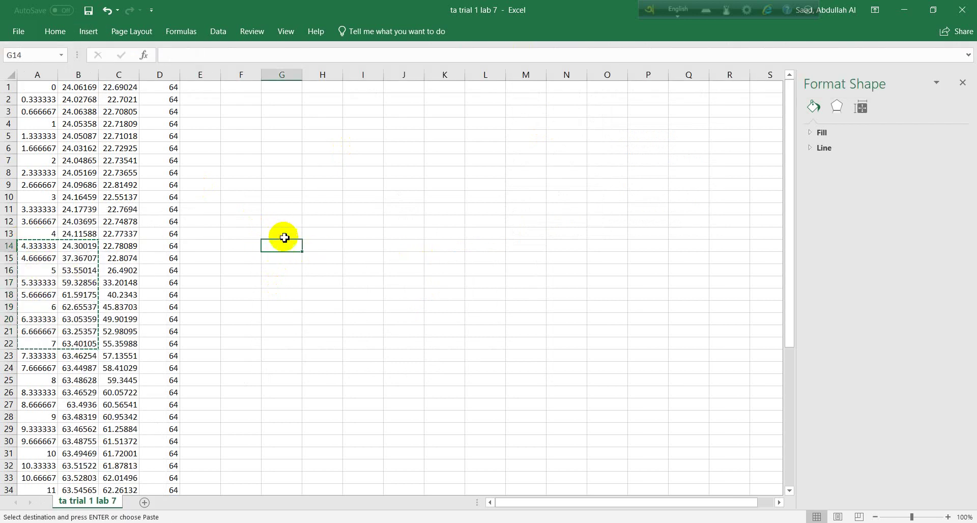
{"action": "right_click", "coordinate": [283, 244]}
{"action": "left_click", "coordinate": [311, 303]}
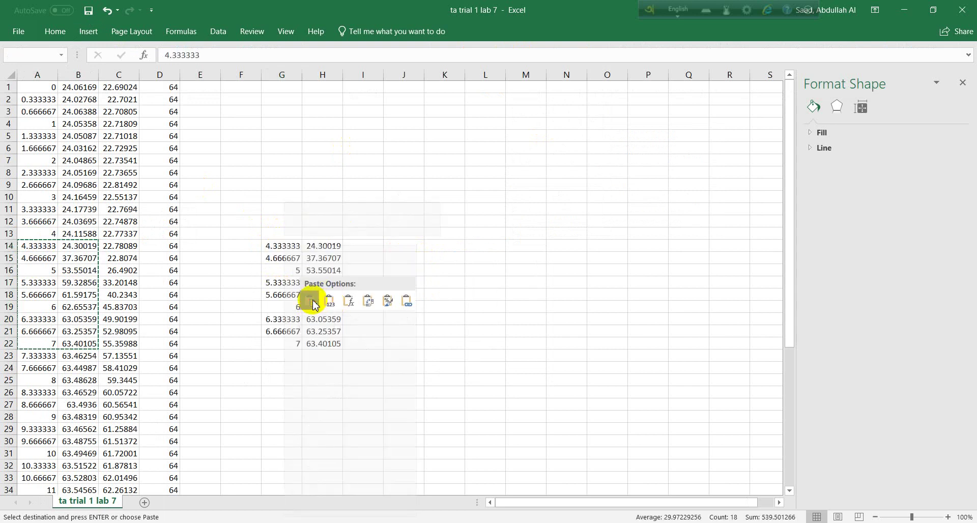
{"action": "left_click", "coordinate": [314, 301]}
{"action": "left_click", "coordinate": [325, 246]}
{"action": "left_click", "coordinate": [282, 246]}
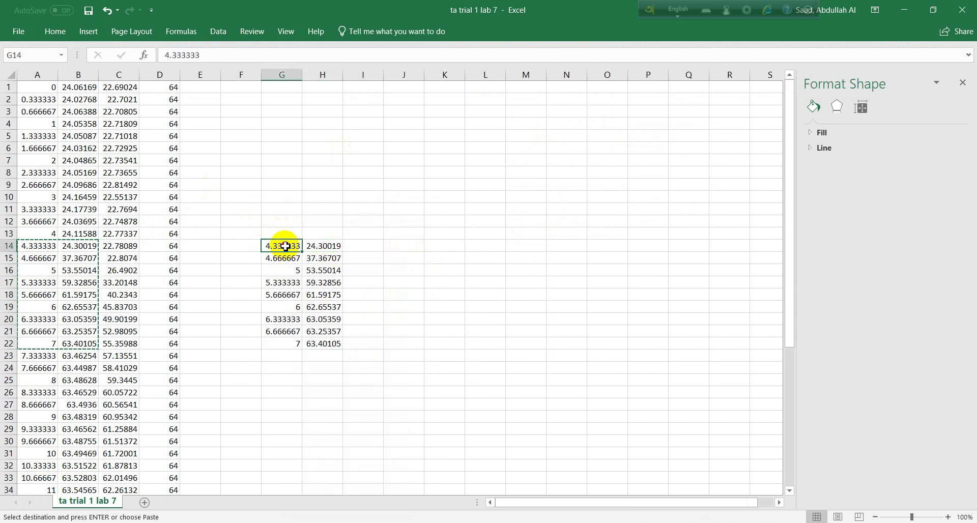
{"action": "left_click_drag", "start_coordinate": [283, 246], "coordinate": [324, 333]}
{"action": "left_click", "coordinate": [316, 271]}
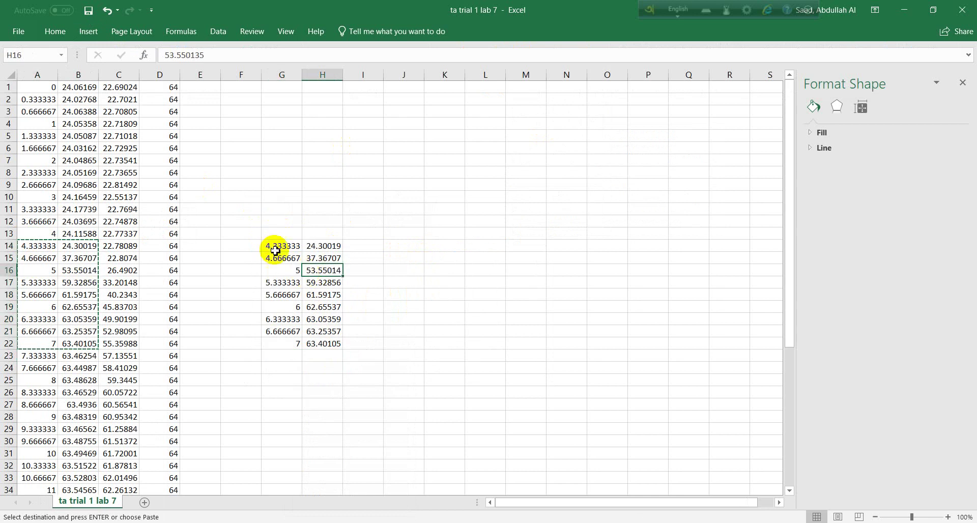
{"action": "right_click", "coordinate": [316, 76]}
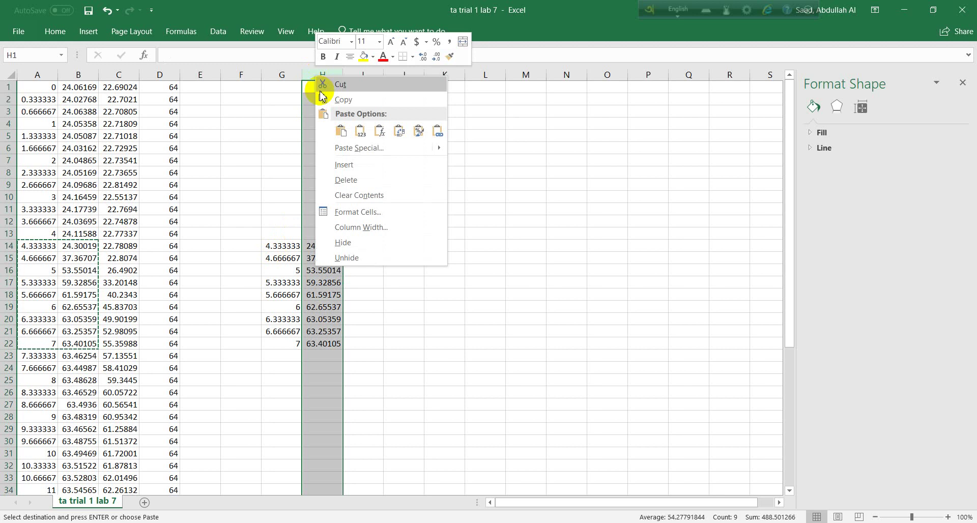
{"action": "left_click", "coordinate": [349, 333]}
Enter =G14-$G$14 in cell I14 and fill the formula down to I22.
{"action": "left_click", "coordinate": [365, 246]}
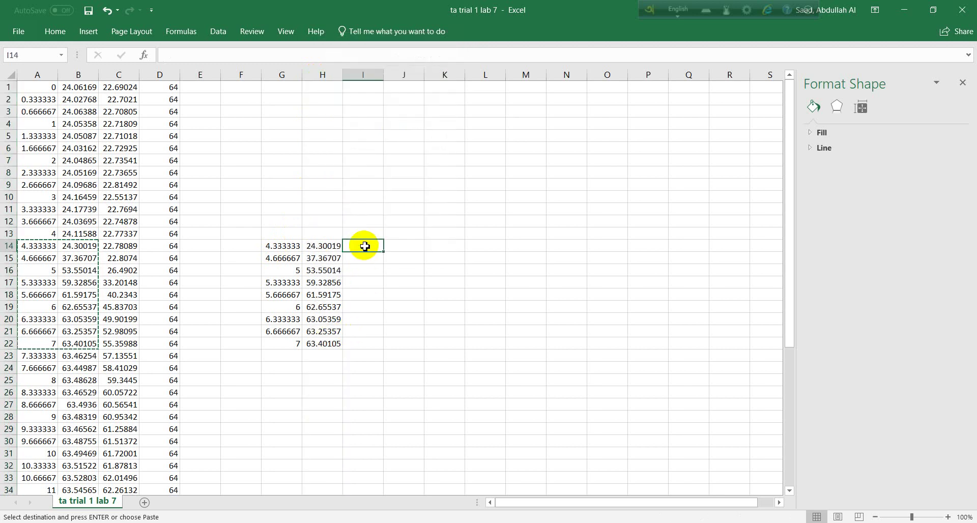
{"action": "key", "text": "BackSpace"}
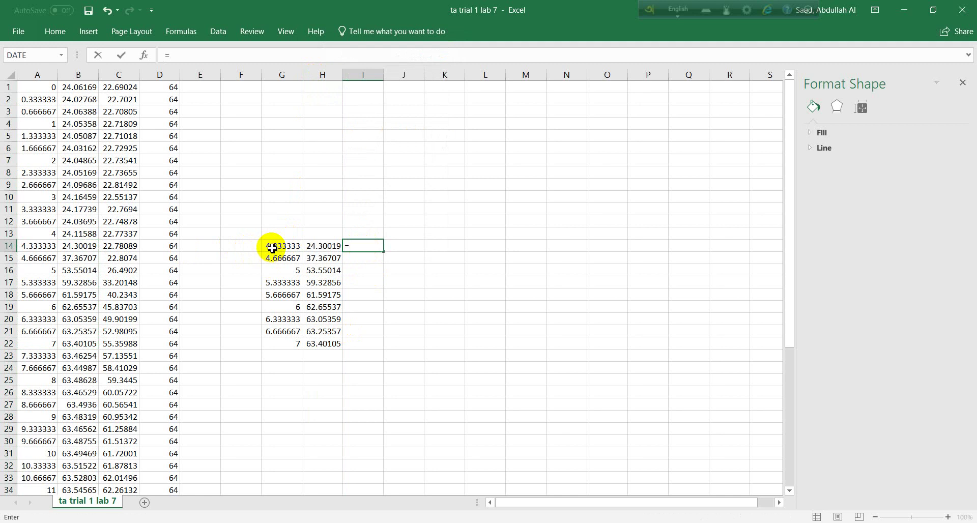
{"action": "left_click", "coordinate": [272, 248]}
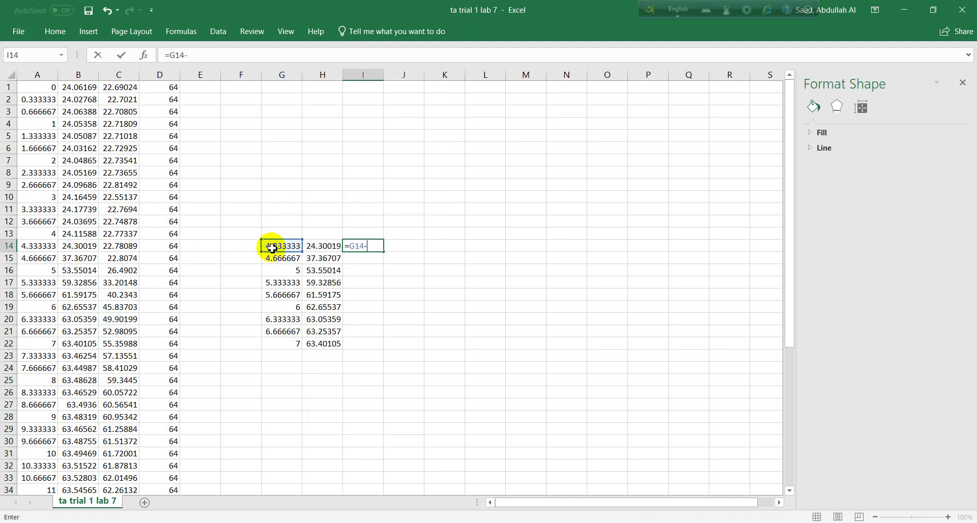
{"action": "left_click", "coordinate": [273, 249]}
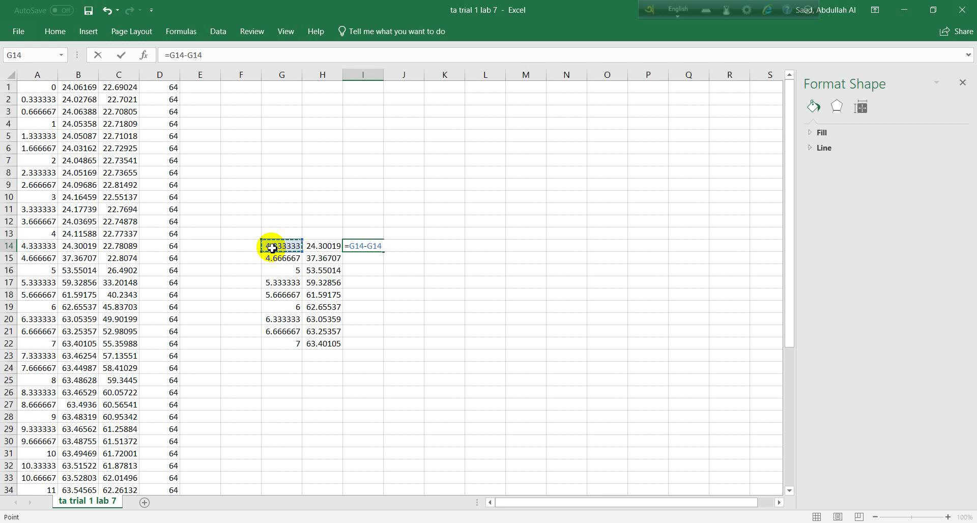
{"action": "left_click", "coordinate": [188, 54]}
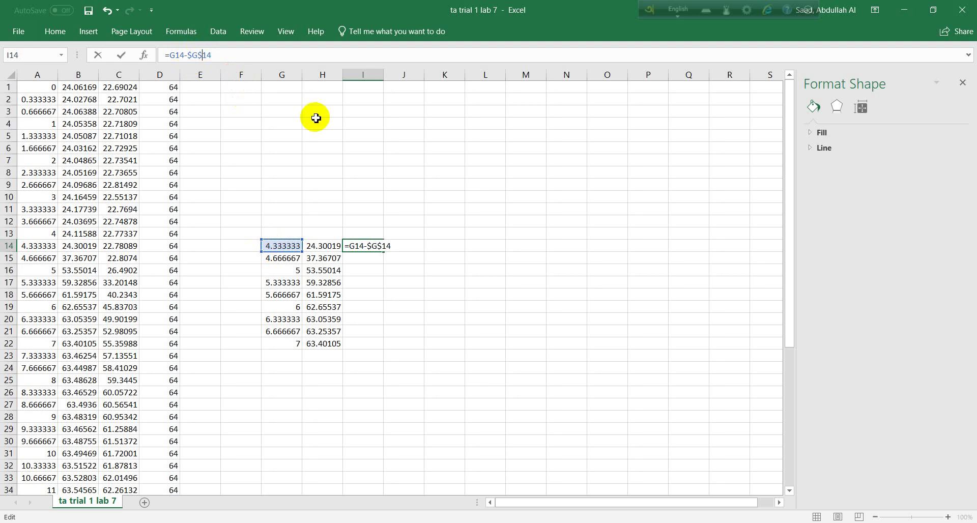
{"action": "left_click", "coordinate": [122, 56]}
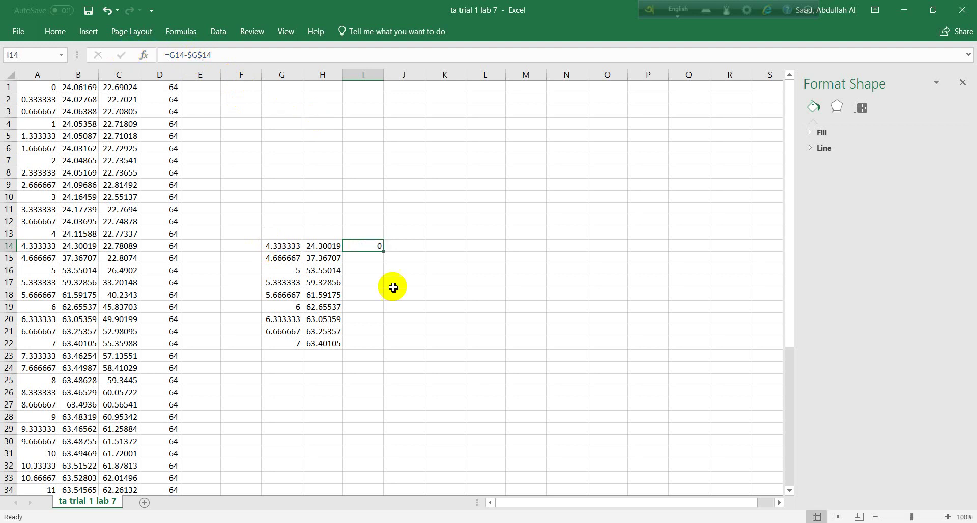
{"action": "left_click_drag", "start_coordinate": [385, 254], "coordinate": [376, 345]}
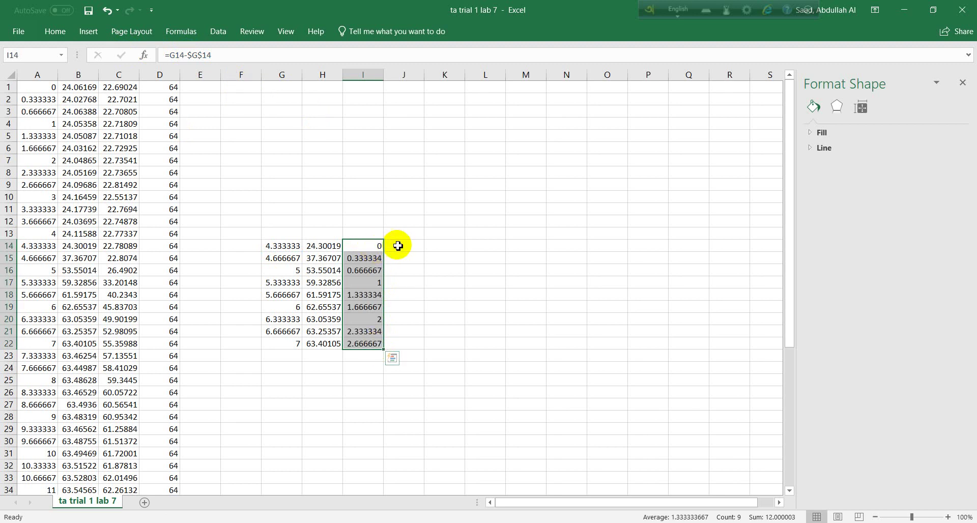
Start a nested LOG formula, =log((, in cell J14 and consult the slide in the open PowerPoint presentation.
{"action": "left_click", "coordinate": [397, 245]}
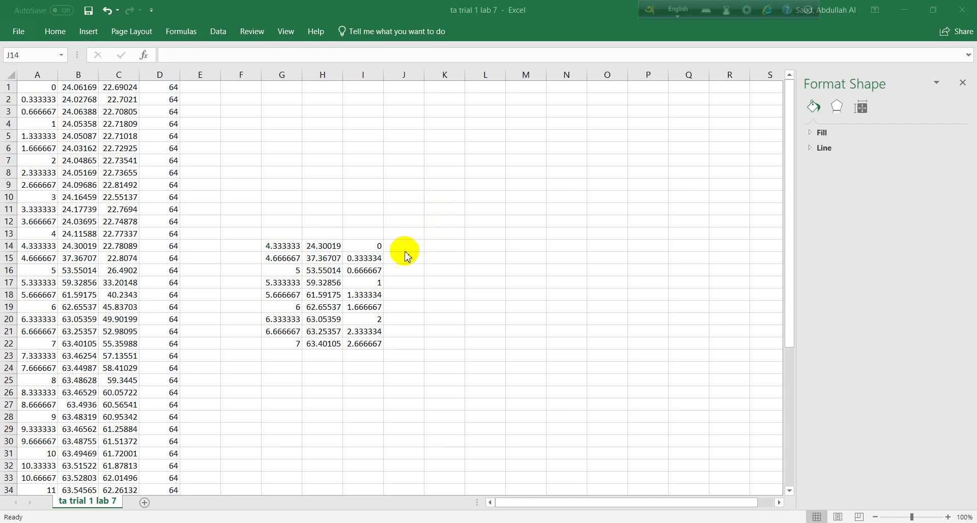
{"action": "left_click", "coordinate": [406, 242]}
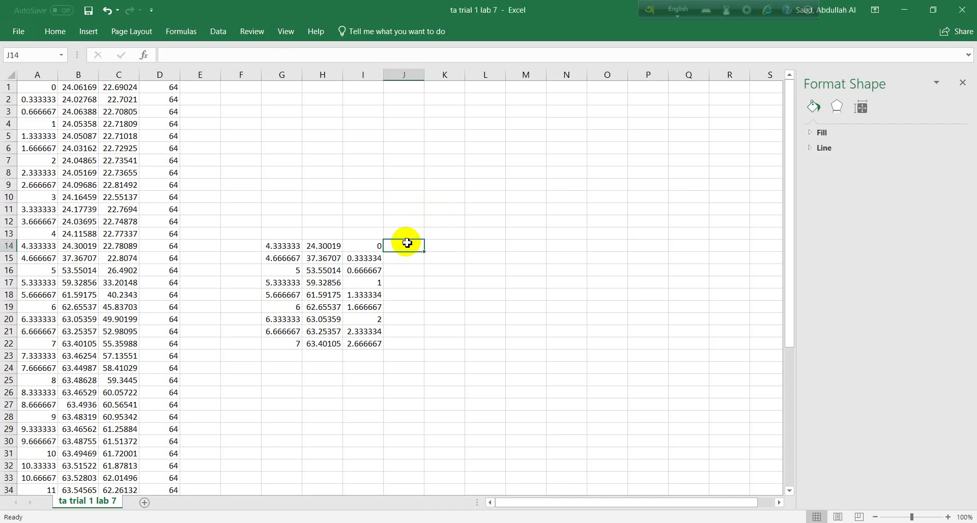
{"action": "type", "text": "=l"}
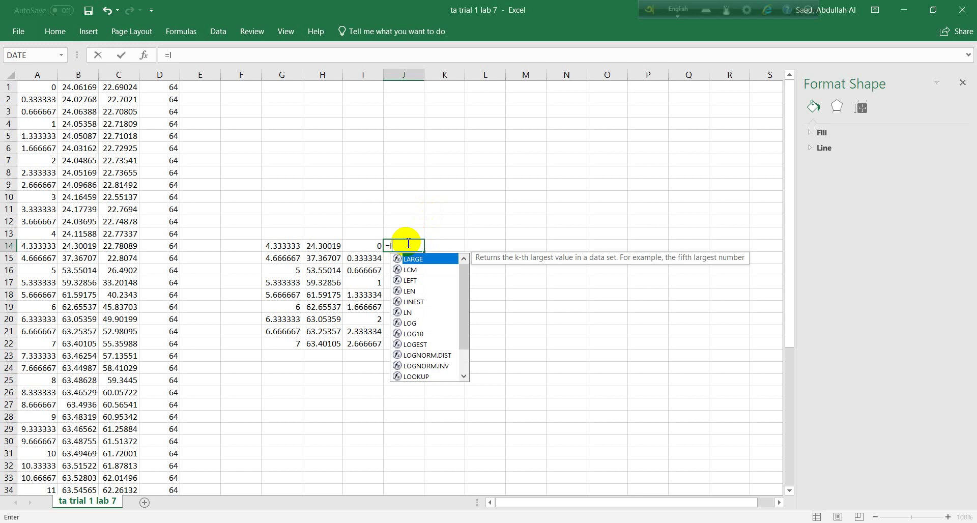
{"action": "type", "text": "og("}
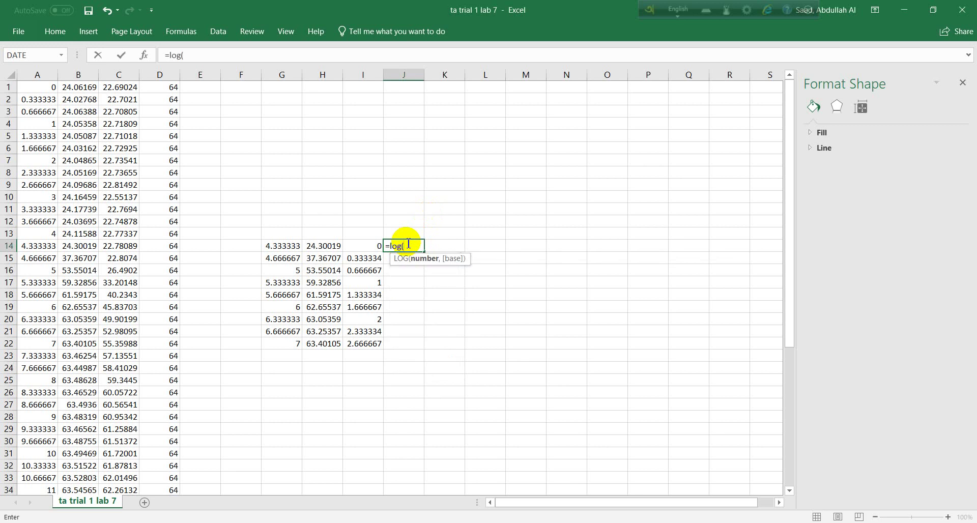
{"action": "type", "text": "("}
{"action": "left_click", "coordinate": [555, 522]}
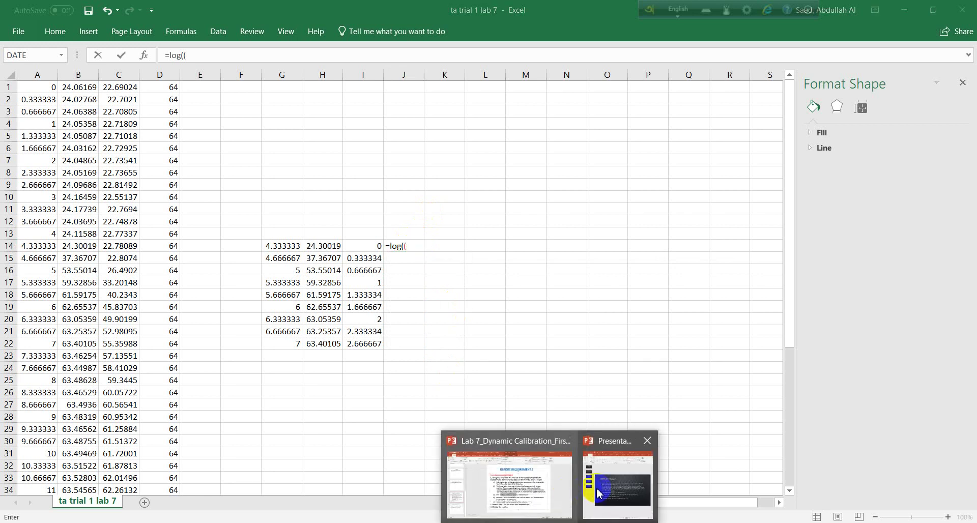
{"action": "left_click", "coordinate": [614, 488]}
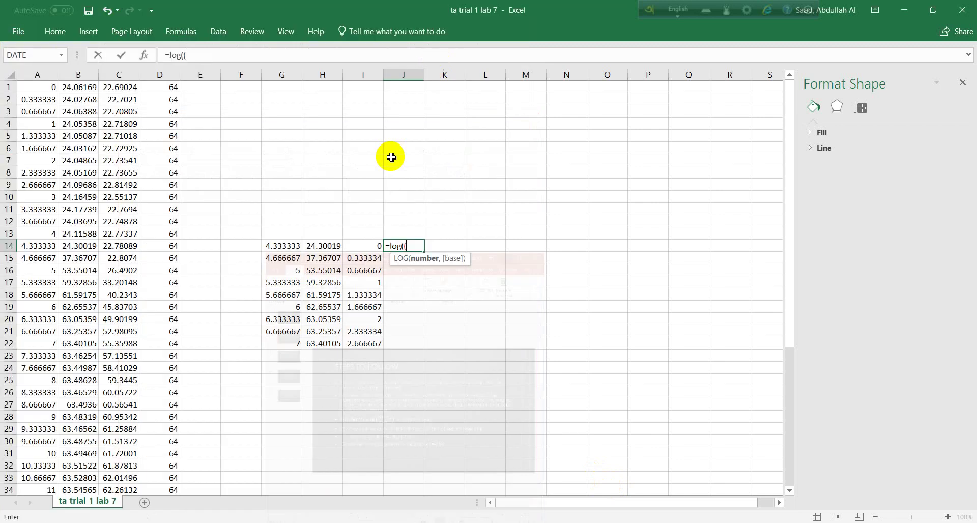
{"action": "left_click", "coordinate": [462, 10]}
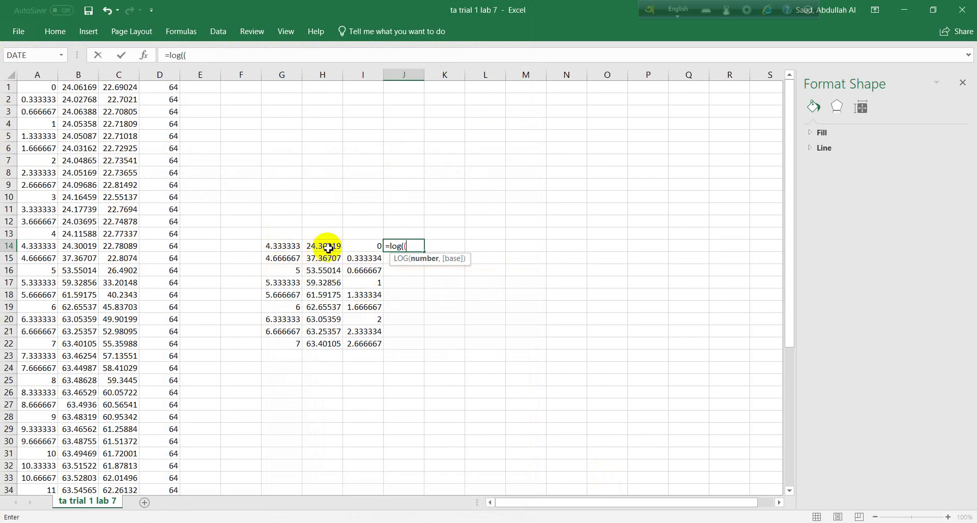
Enter the numerator of the J14 log formula as H14-$D$14 and open the bracket for the divisor.
{"action": "left_click", "coordinate": [326, 248]}
{"action": "type", "text": "-"}
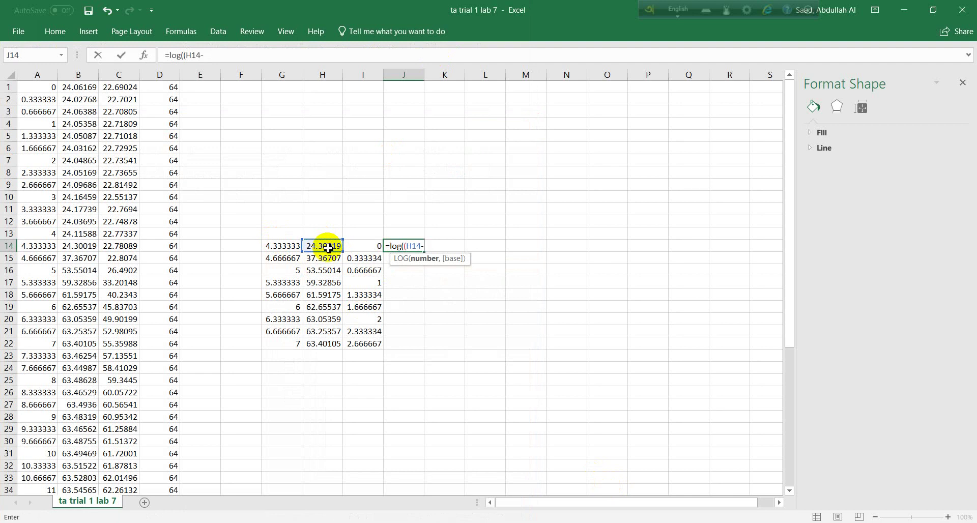
{"action": "left_click", "coordinate": [162, 247]}
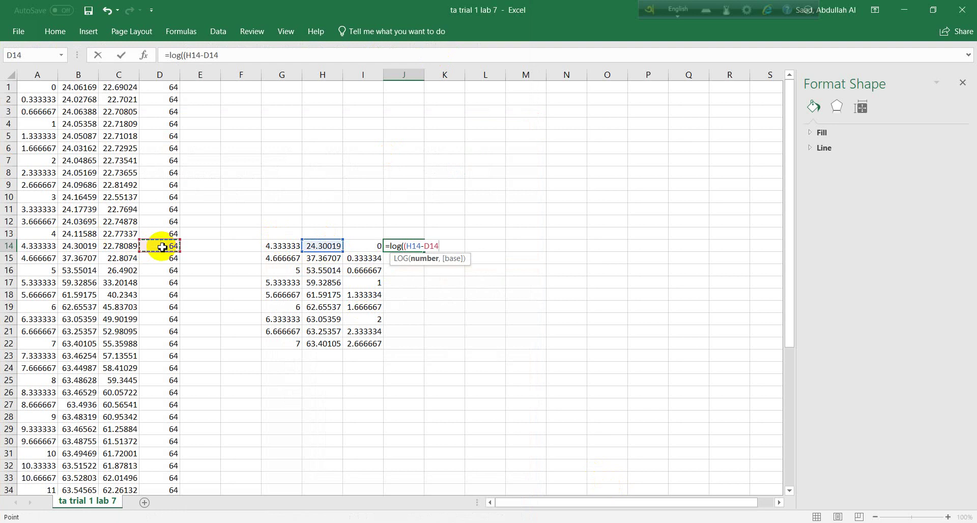
{"action": "type", "text": ")"}
{"action": "left_click", "coordinate": [207, 56]}
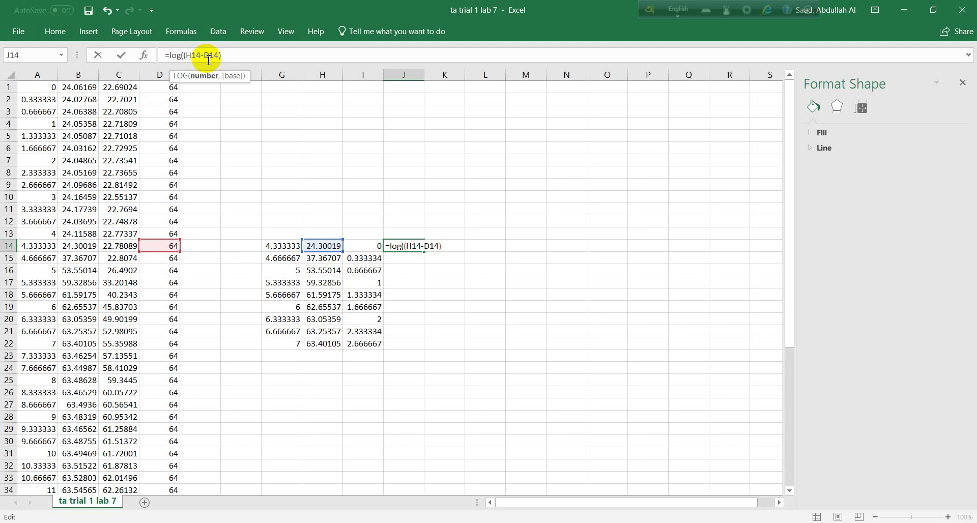
{"action": "type", "text": "$D$14)/("}
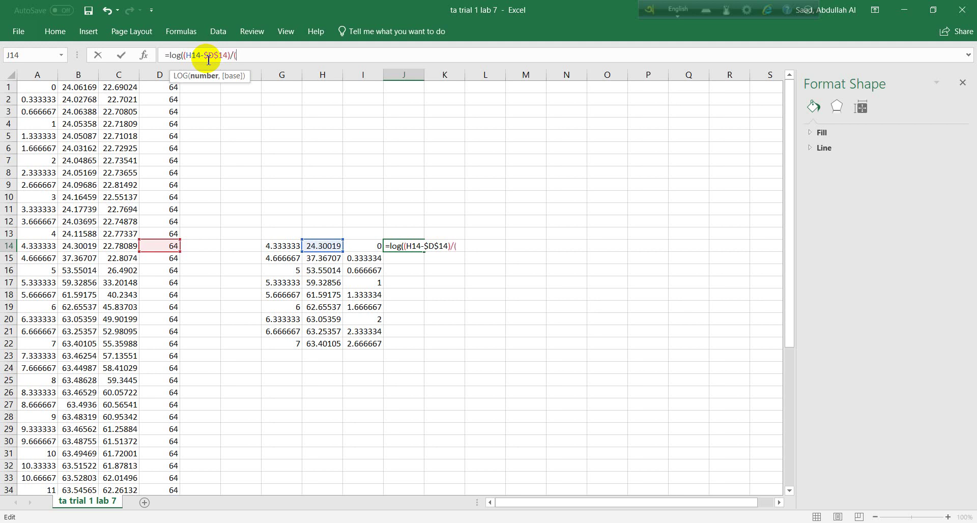
Complete the J14 log formula with the divisor ($H$14-$D$14) and fill it down to J22.
{"action": "left_click", "coordinate": [326, 246]}
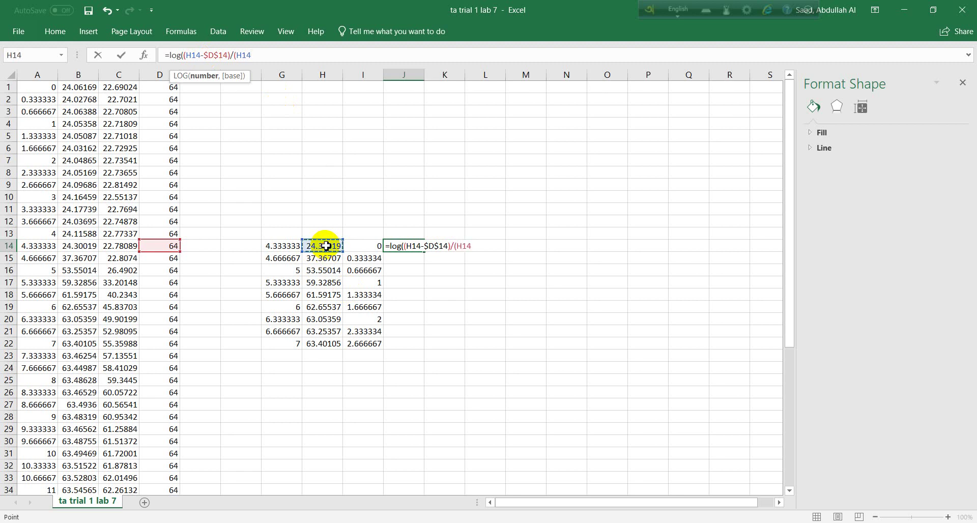
{"action": "type", "text": "-"}
{"action": "left_click", "coordinate": [176, 246]}
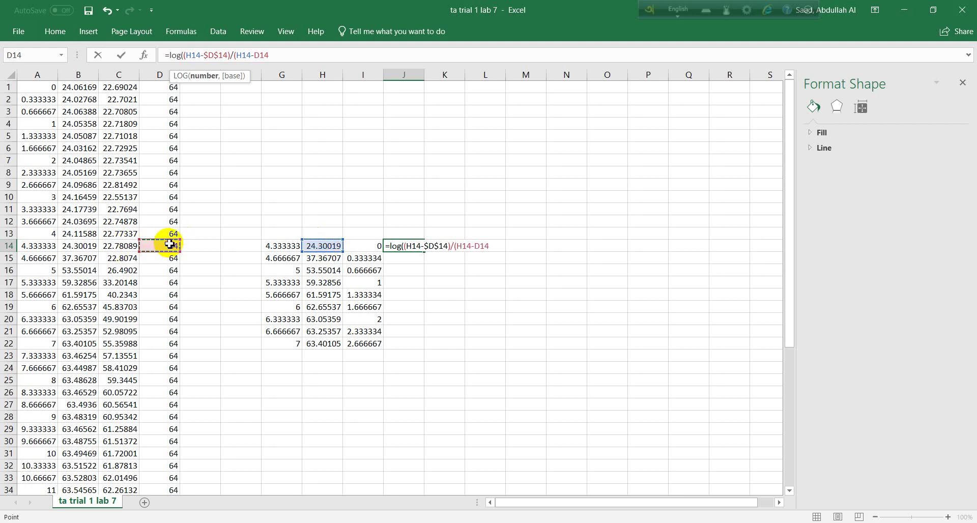
{"action": "left_click", "coordinate": [236, 55]}
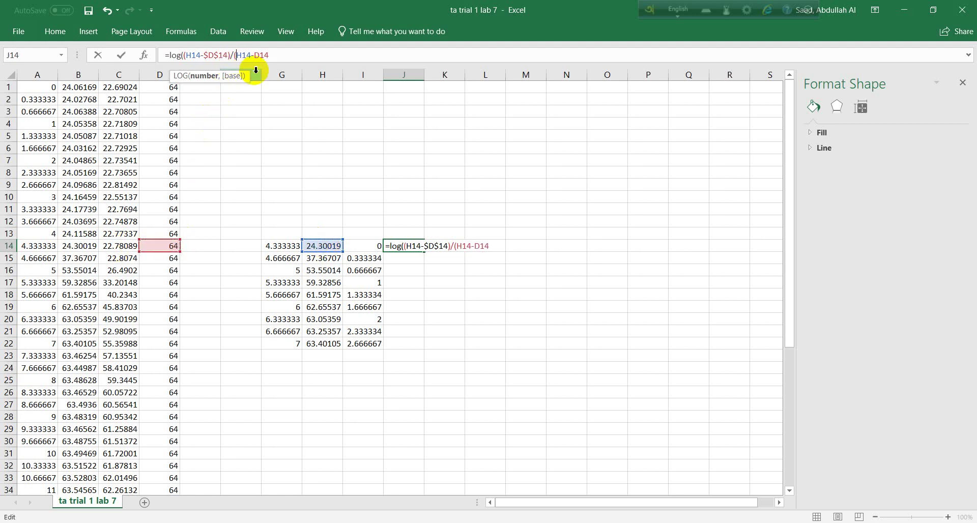
{"action": "type", "text": "$H"}
{"action": "type", "text": "$H"}
{"action": "type", "text": "$H"}
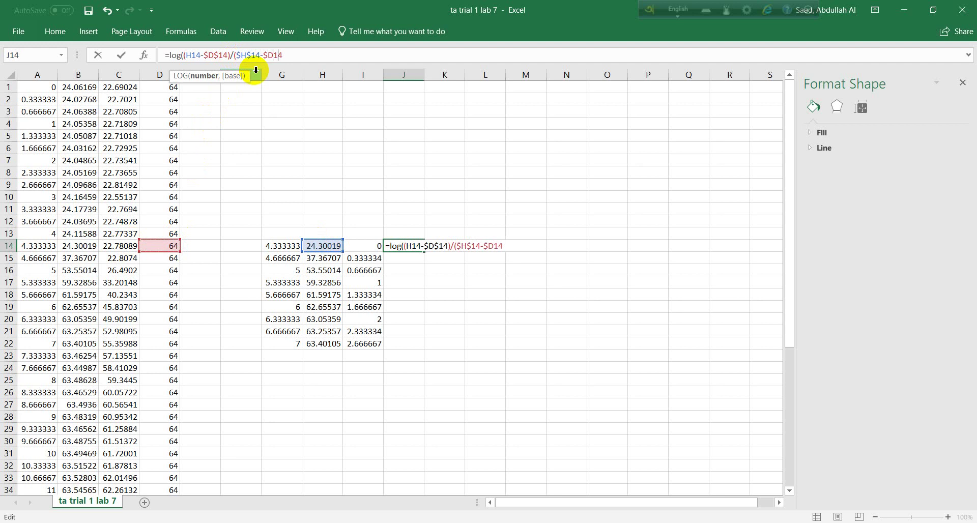
{"action": "type", "text": "$14))"}
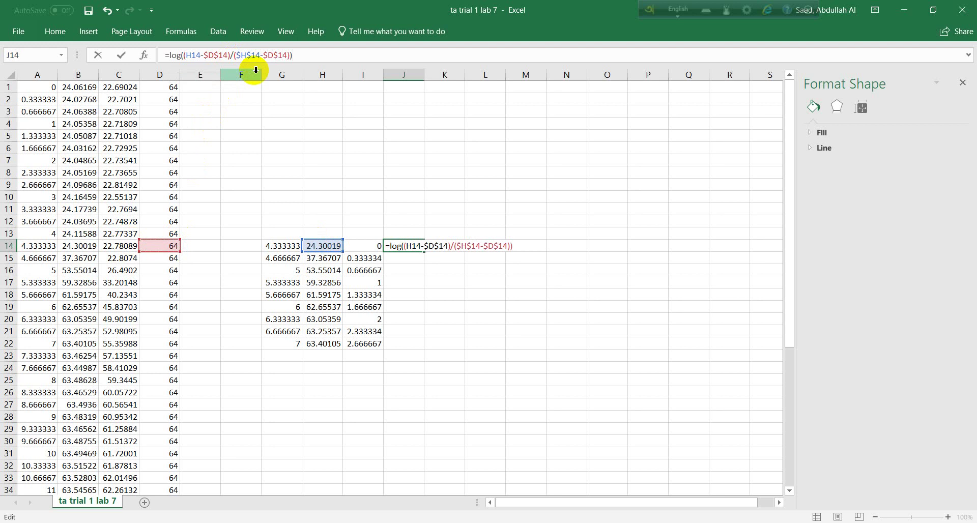
{"action": "key", "text": "Return"}
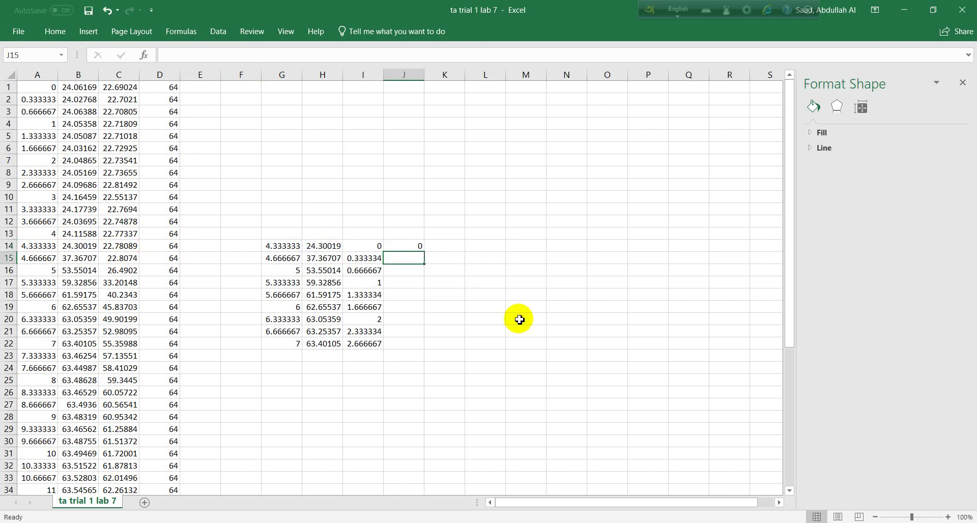
{"action": "left_click", "coordinate": [388, 248]}
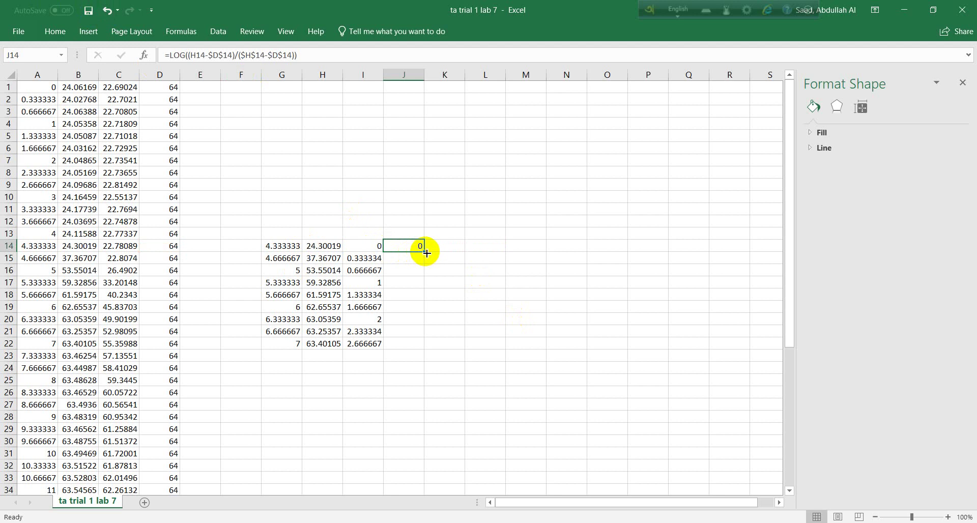
{"action": "left_click_drag", "start_coordinate": [424, 251], "coordinate": [414, 350]}
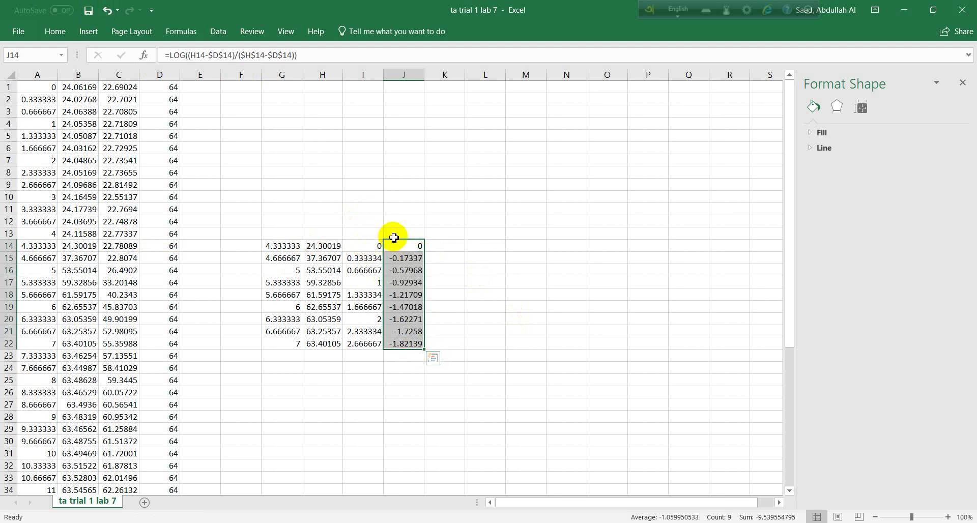
Enter the heading "Effective Time" in cell I13 above the time differences.
{"action": "left_click", "coordinate": [371, 235]}
{"action": "type", "text": "Ef"}
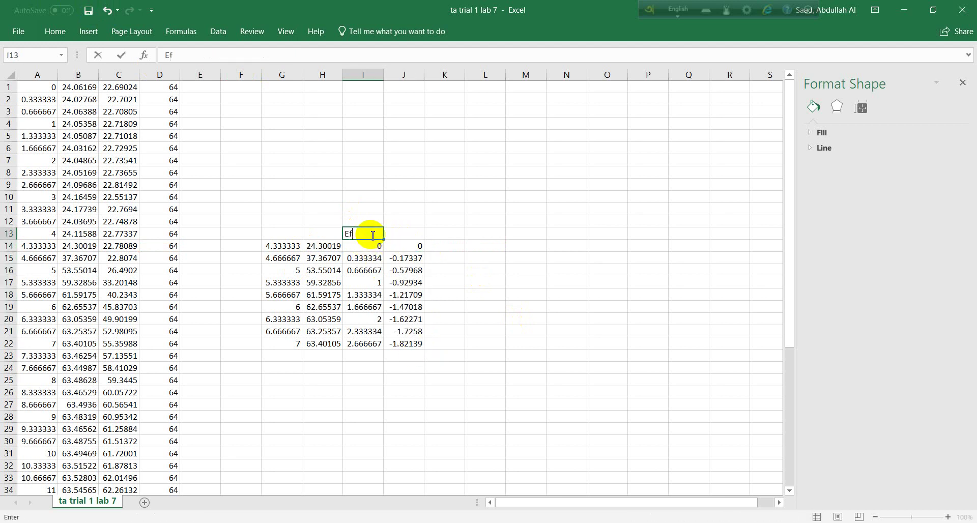
{"action": "type", "text": "fective Time"}
{"action": "left_click", "coordinate": [428, 235]}
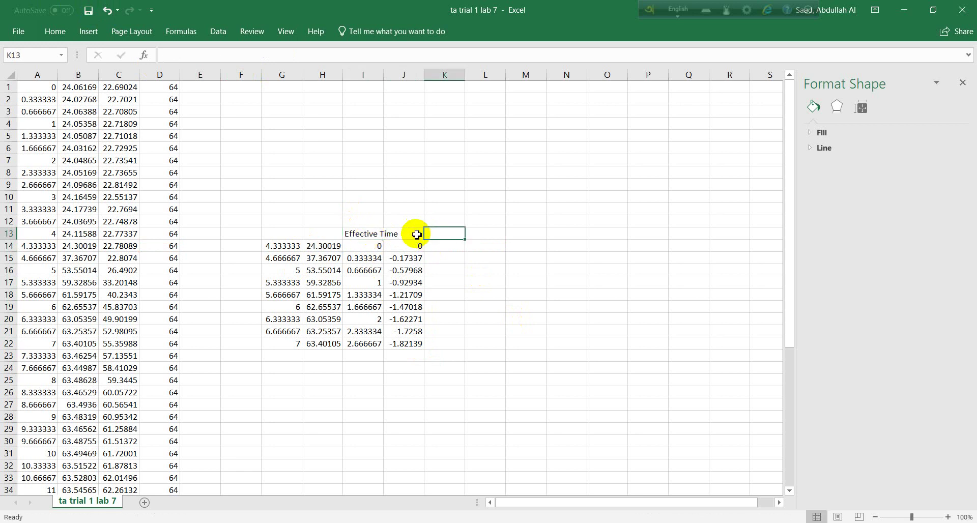
Enter the heading "Error Function" in cell J13 above the log temperature ratios.
{"action": "left_click", "coordinate": [417, 234]}
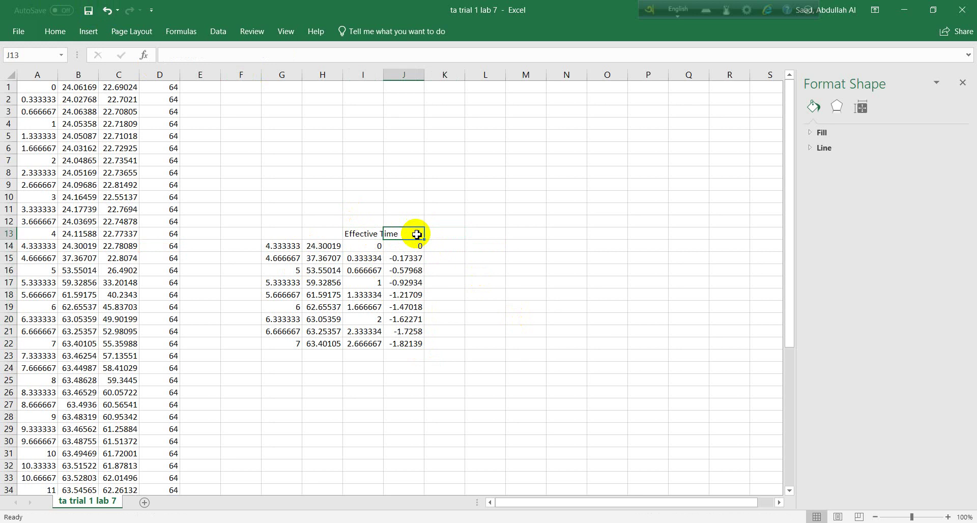
{"action": "type", "text": "Err"}
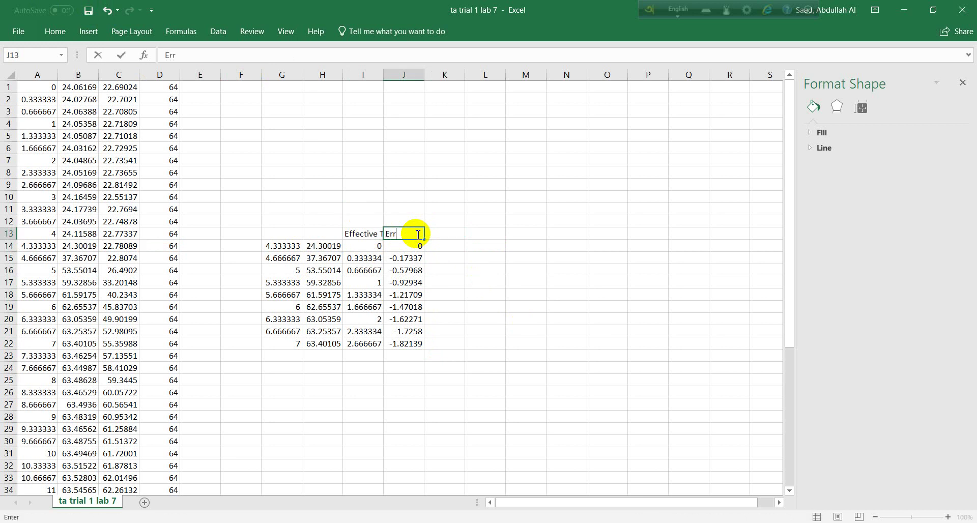
{"action": "type", "text": "or Function"}
{"action": "key", "text": "Return"}
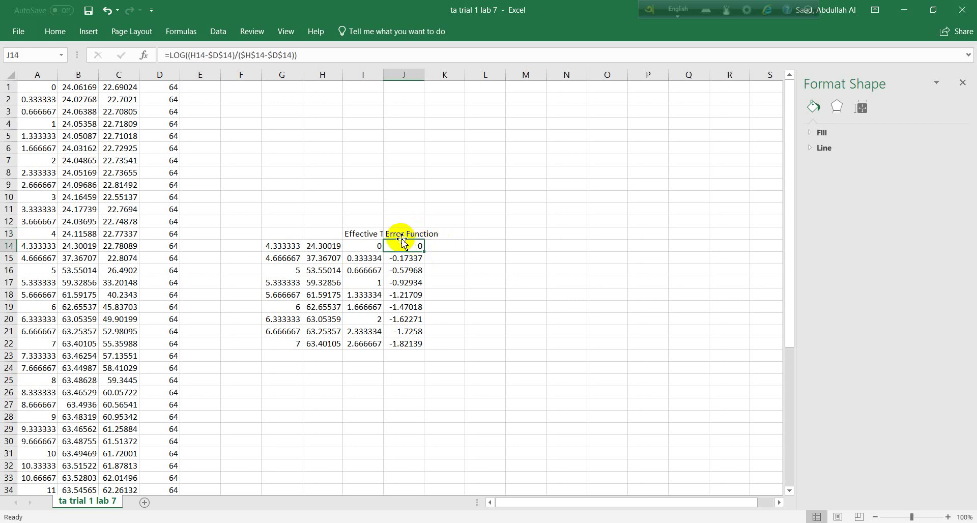
Insert a smooth-line scatter chart without markers from the effective time and error function values in I14:J22.
{"action": "left_click_drag", "start_coordinate": [373, 245], "coordinate": [395, 265]}
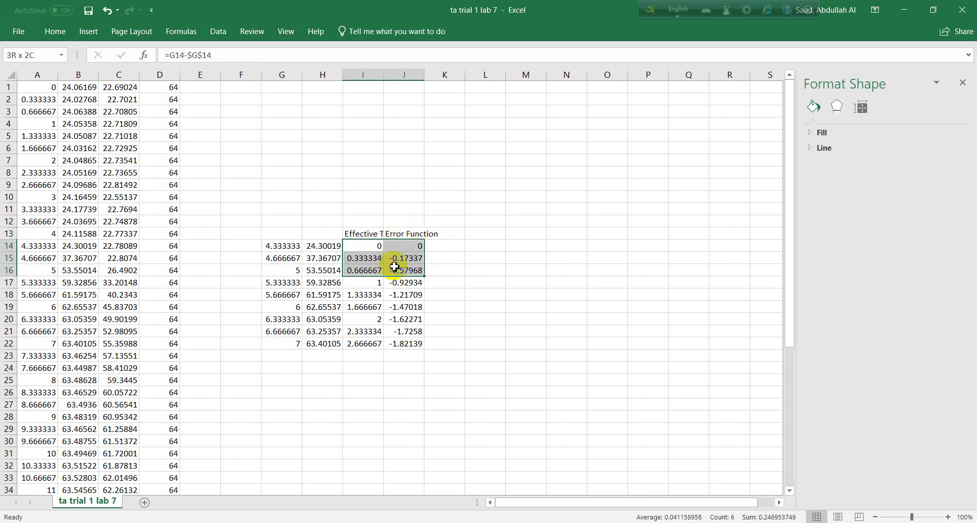
{"action": "left_click", "coordinate": [375, 248]}
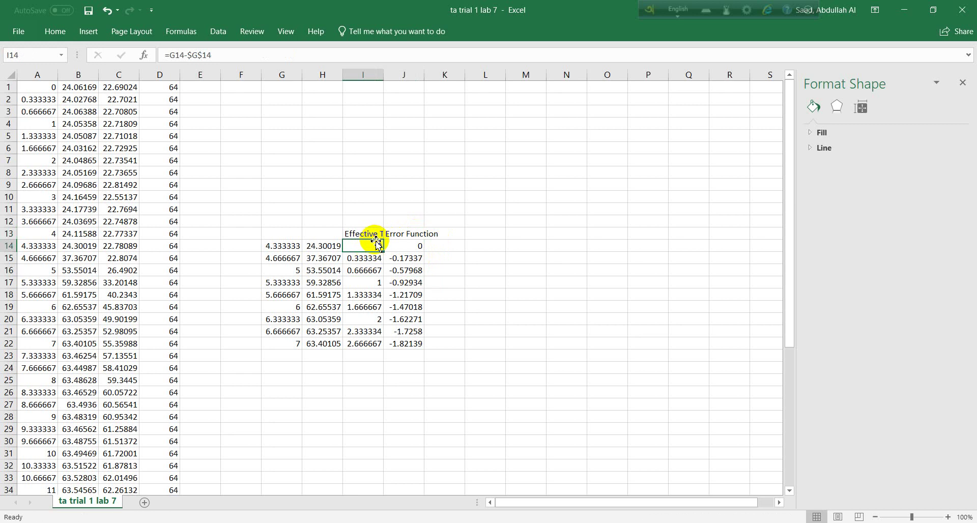
{"action": "left_click_drag", "start_coordinate": [403, 270], "coordinate": [421, 348]}
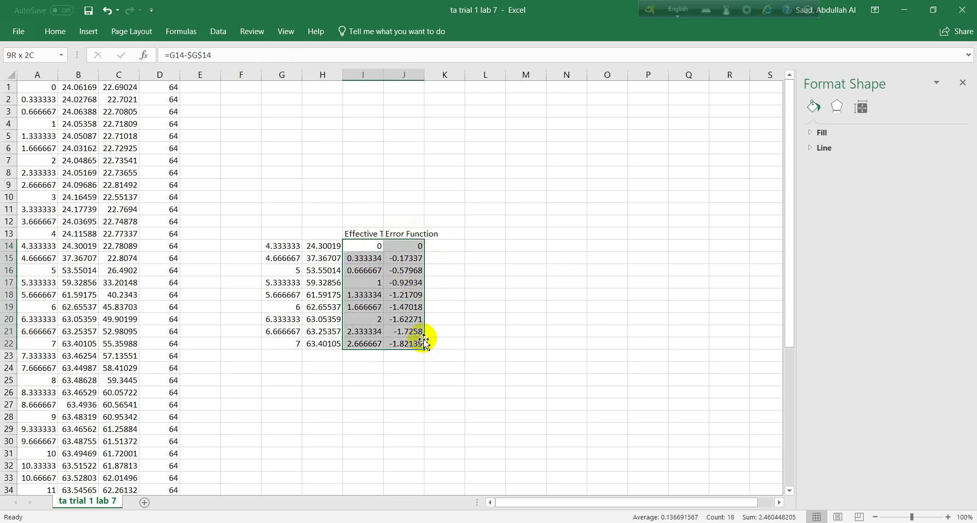
{"action": "left_click", "coordinate": [87, 31]}
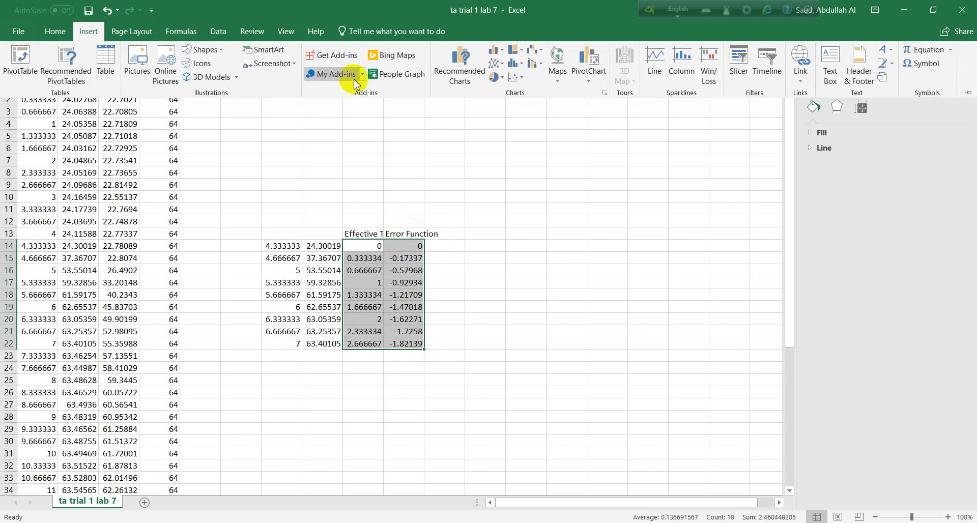
{"action": "left_click", "coordinate": [515, 81]}
{"action": "left_click", "coordinate": [596, 114]}
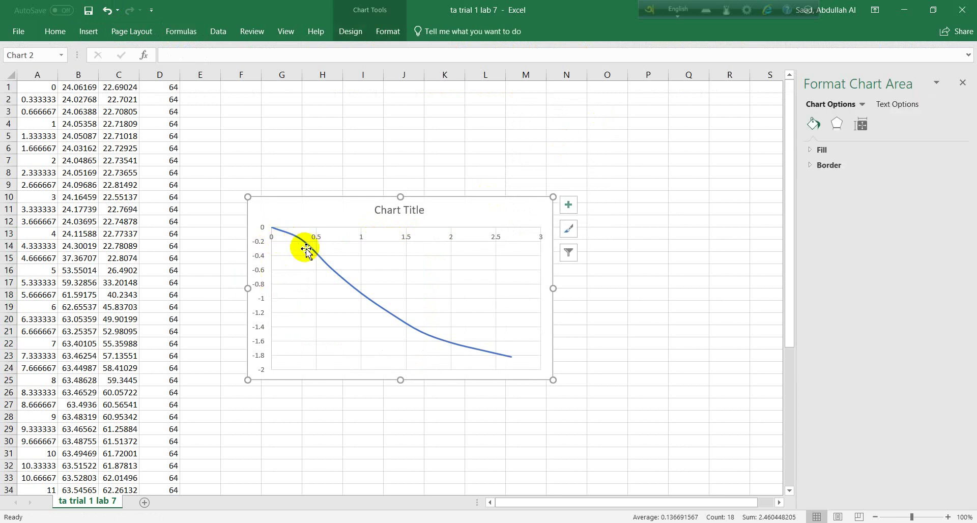
Add a linear trendline to the chart's curve with its intercept set to 0.0 and its equation displayed.
{"action": "mouse_move", "coordinate": [504, 359]}
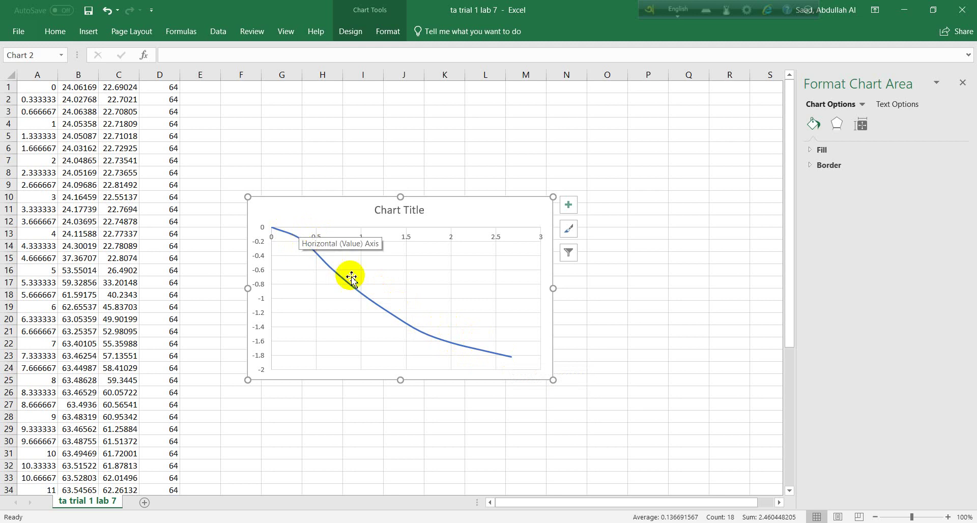
{"action": "left_click", "coordinate": [431, 339]}
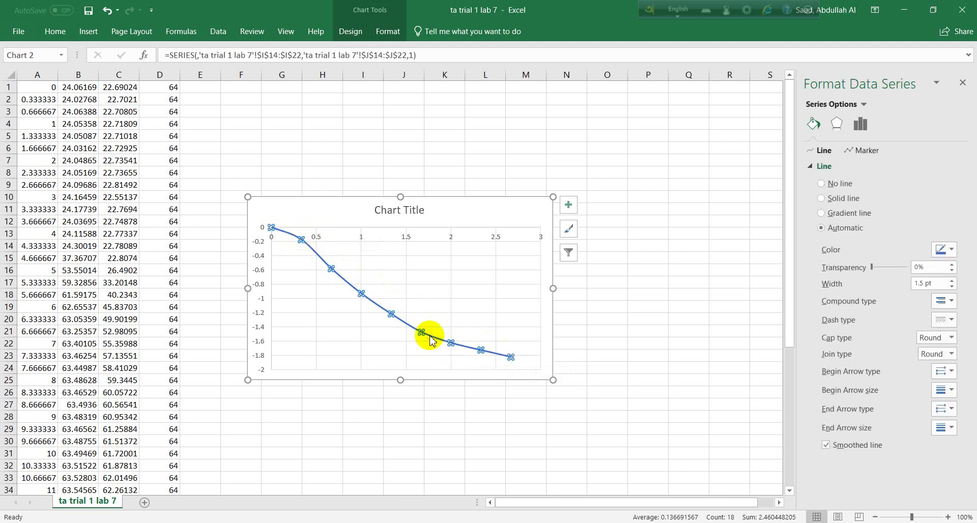
{"action": "right_click", "coordinate": [430, 338]}
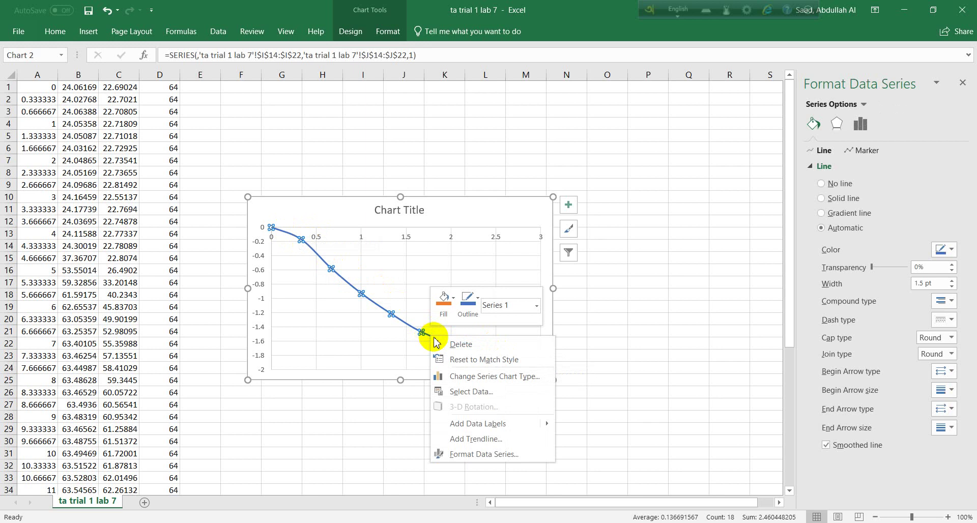
{"action": "left_click", "coordinate": [471, 443]}
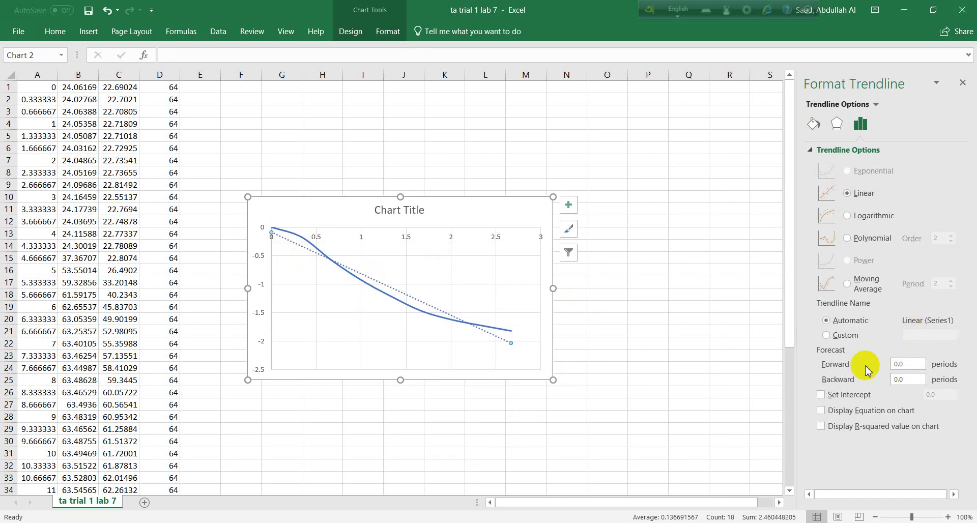
{"action": "left_click", "coordinate": [859, 396]}
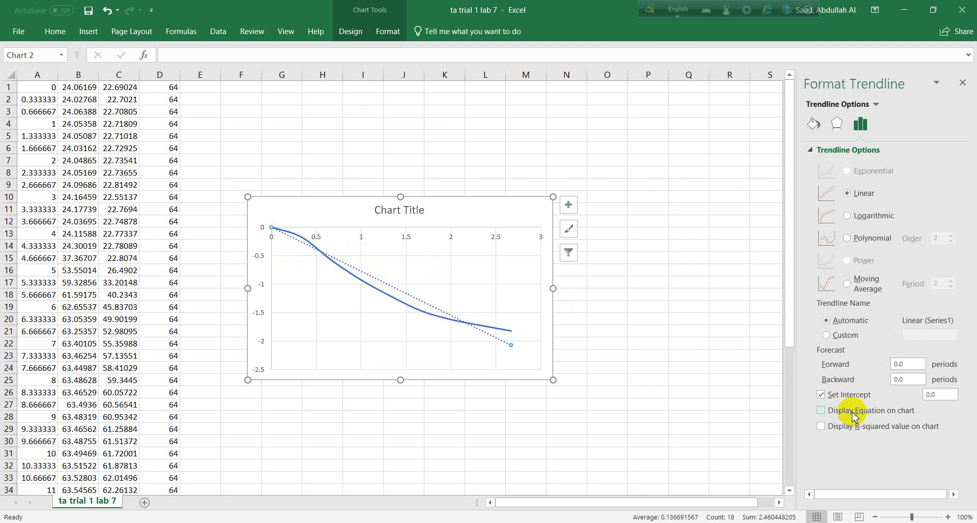
{"action": "left_click", "coordinate": [820, 411]}
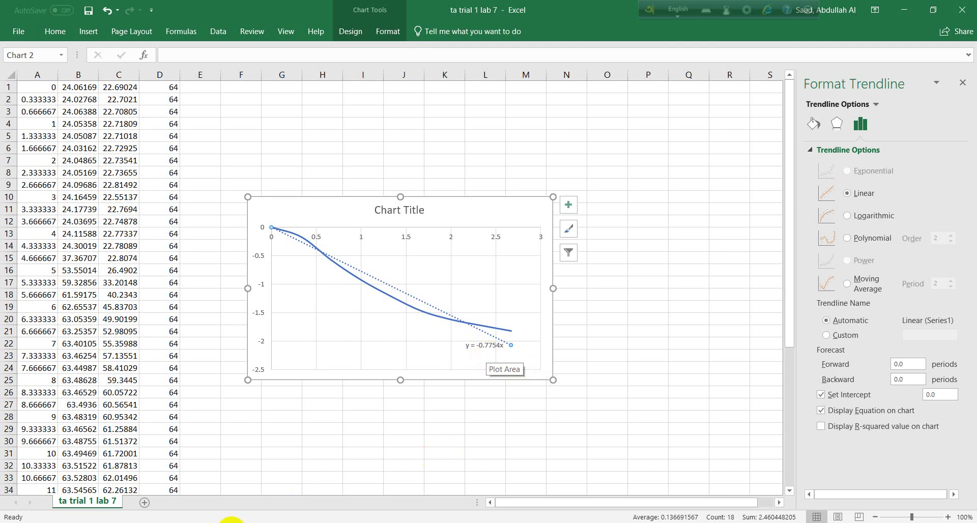
Switch to the Windows Calculator, compute 1 ÷ 0.7754 from the trendline slope, and return to the Excel workbook.
{"action": "left_click", "coordinate": [232, 521]}
{"action": "type", "text": "ca"}
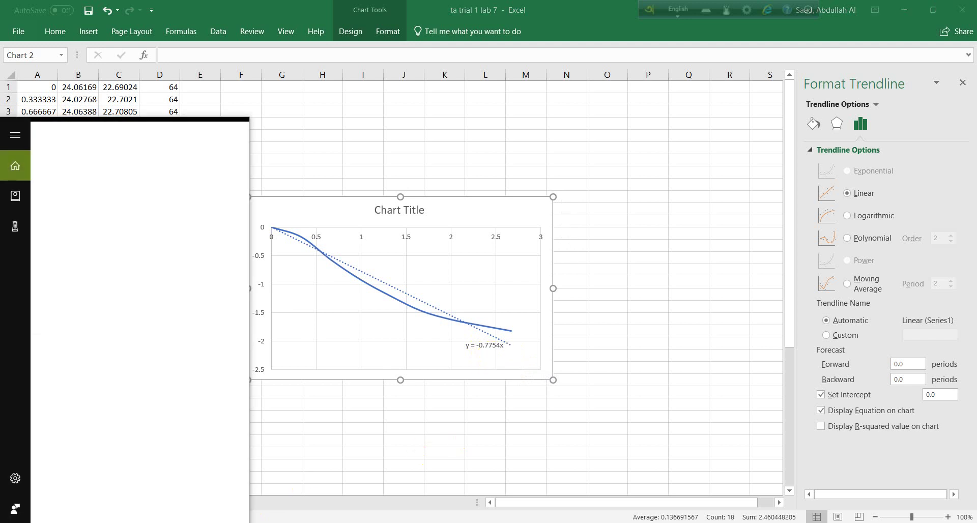
{"action": "left_click", "coordinate": [206, 191]}
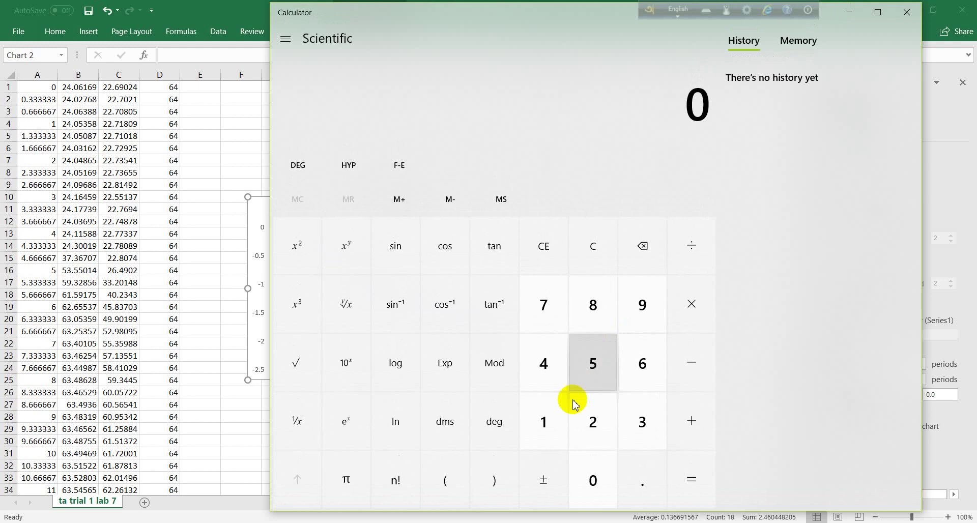
{"action": "left_click", "coordinate": [567, 404]}
{"action": "left_click", "coordinate": [687, 262]}
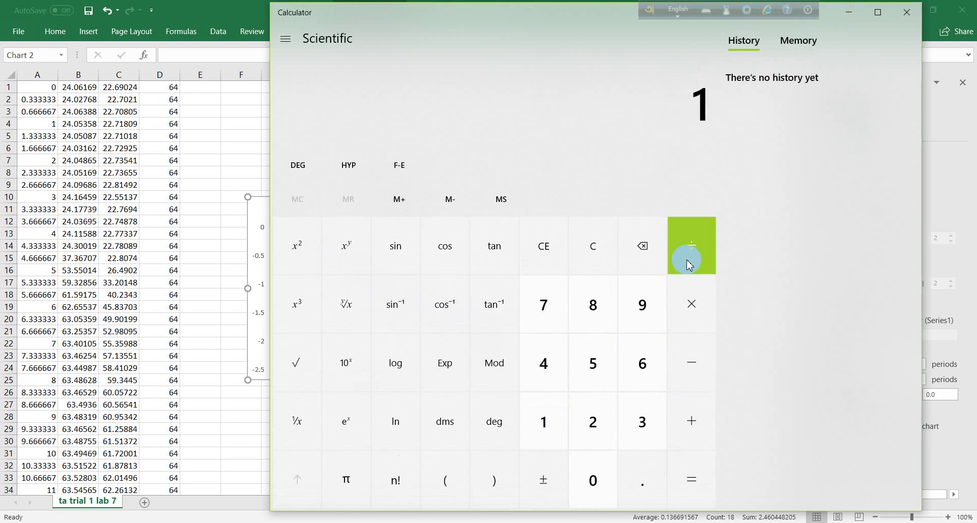
{"action": "type", "text": ".7754"}
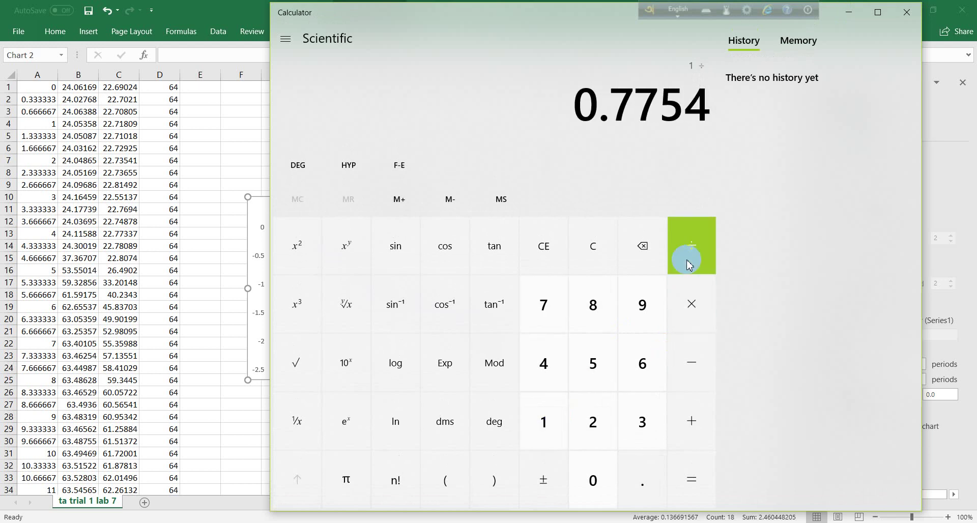
{"action": "key", "text": "Return"}
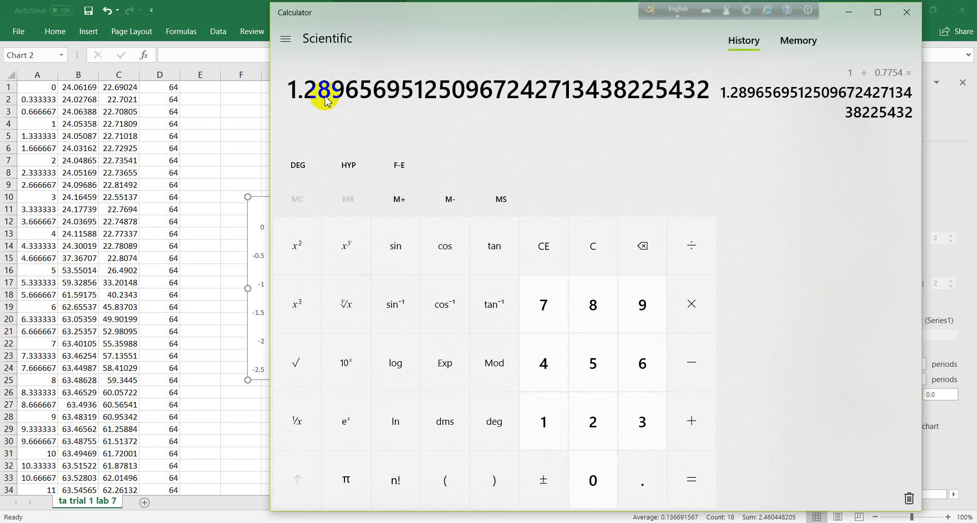
{"action": "left_click", "coordinate": [855, 20]}
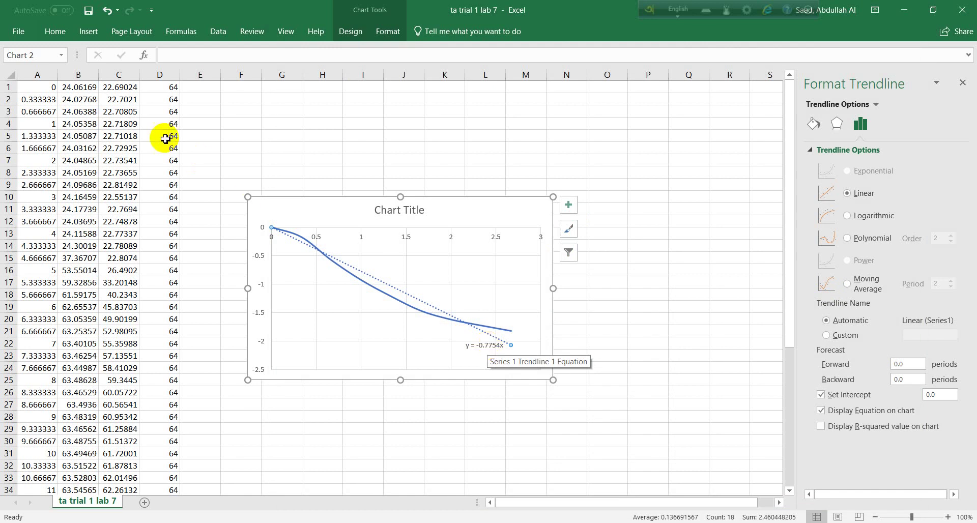
Select the time data in column A together with the temperature readings in column C.
{"action": "left_click", "coordinate": [124, 76]}
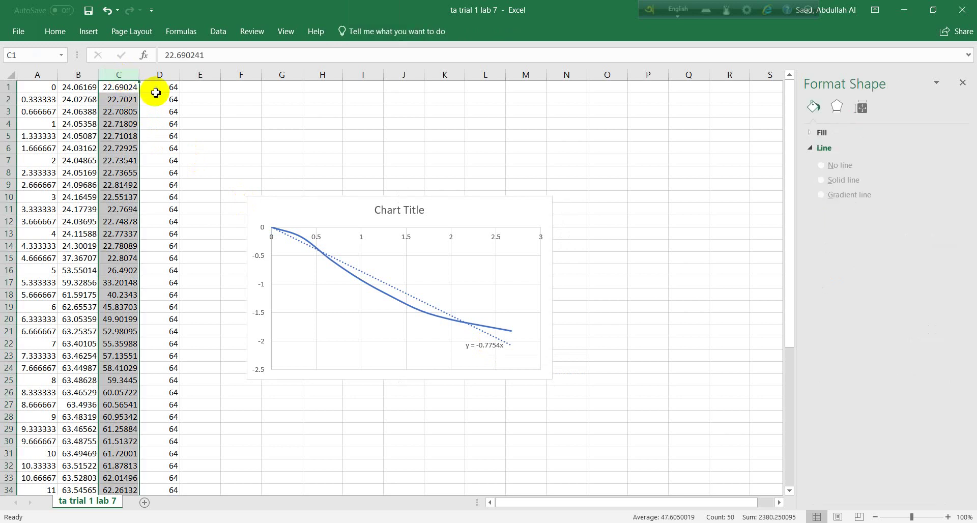
{"action": "left_click", "coordinate": [31, 76], "text": "ctrl"}
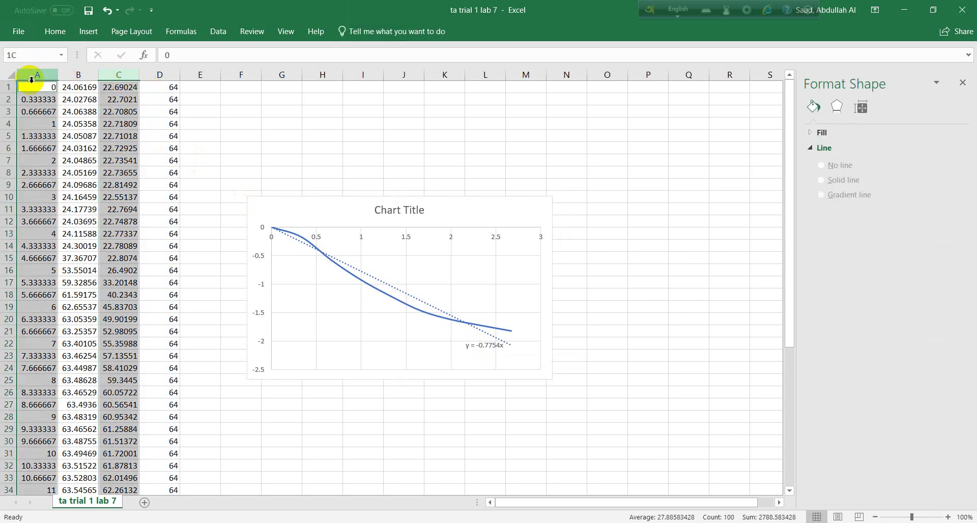
{"action": "left_click", "coordinate": [123, 77], "text": "ctrl"}
{"action": "left_click", "coordinate": [124, 78], "text": "ctrl"}
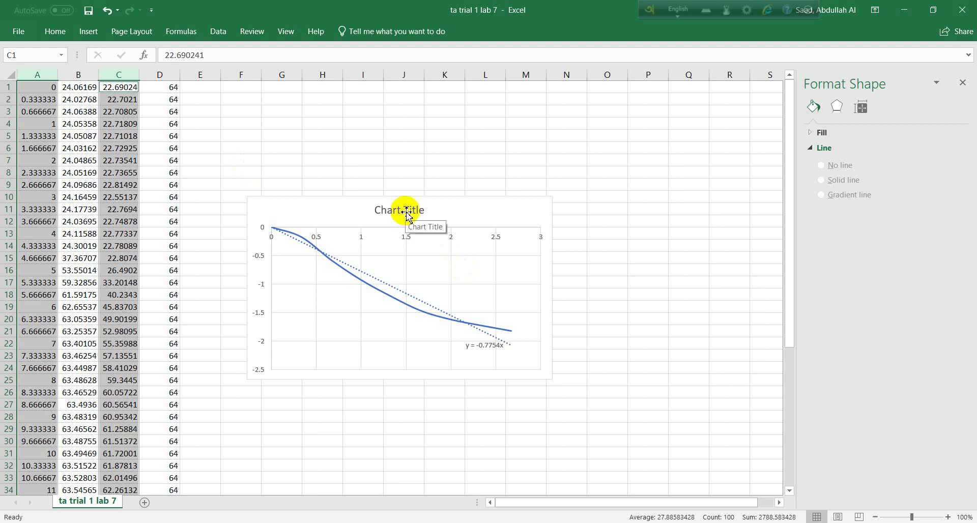
{"action": "left_click", "coordinate": [407, 215]}
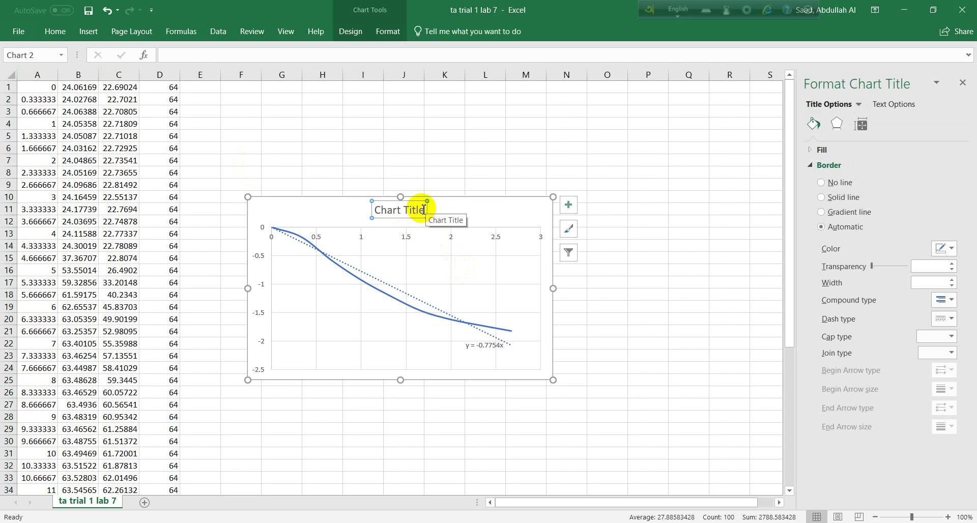
{"action": "left_click", "coordinate": [259, 276]}
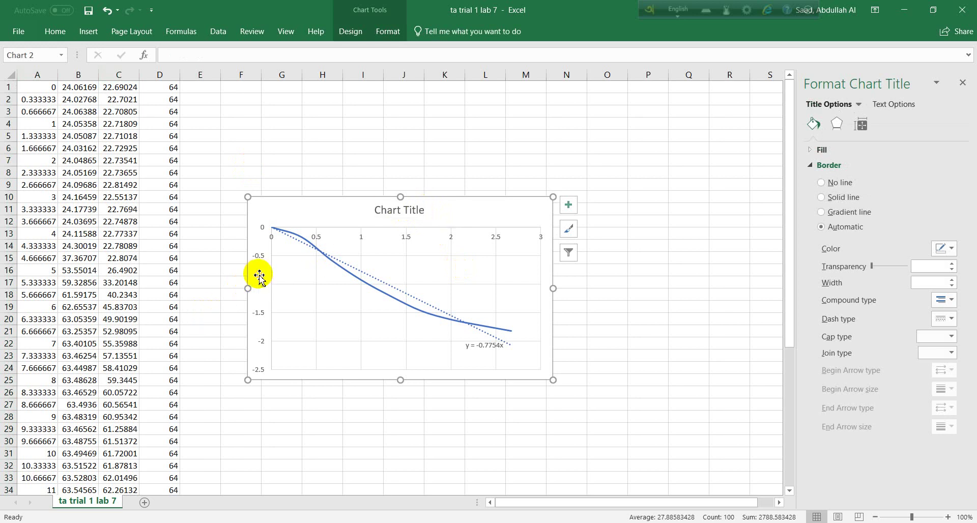